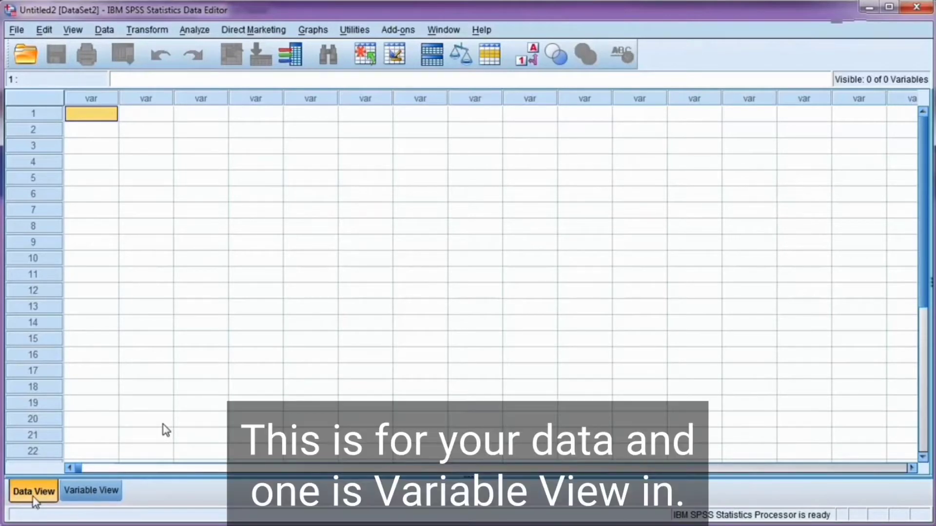
Look over the Data View and Variable View, and define the first variable with the name ID
left_click(84, 495)
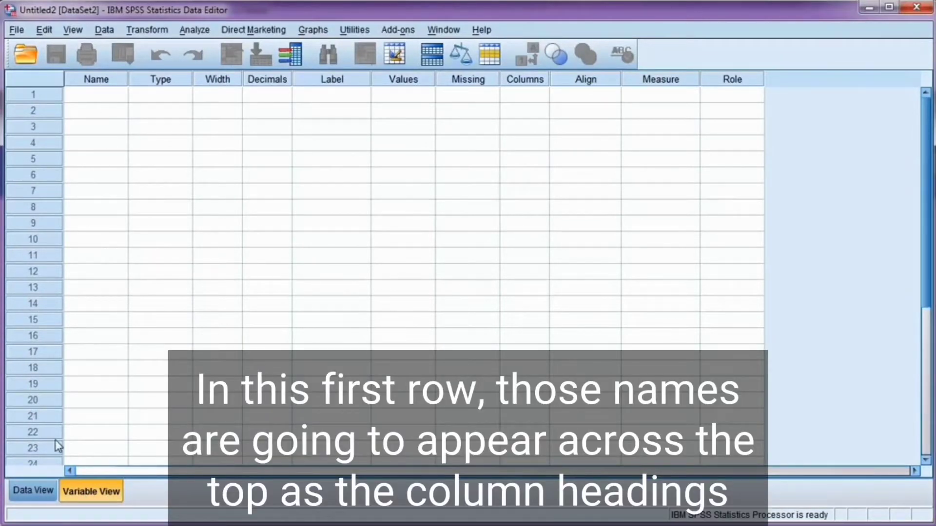
left_click(34, 491)
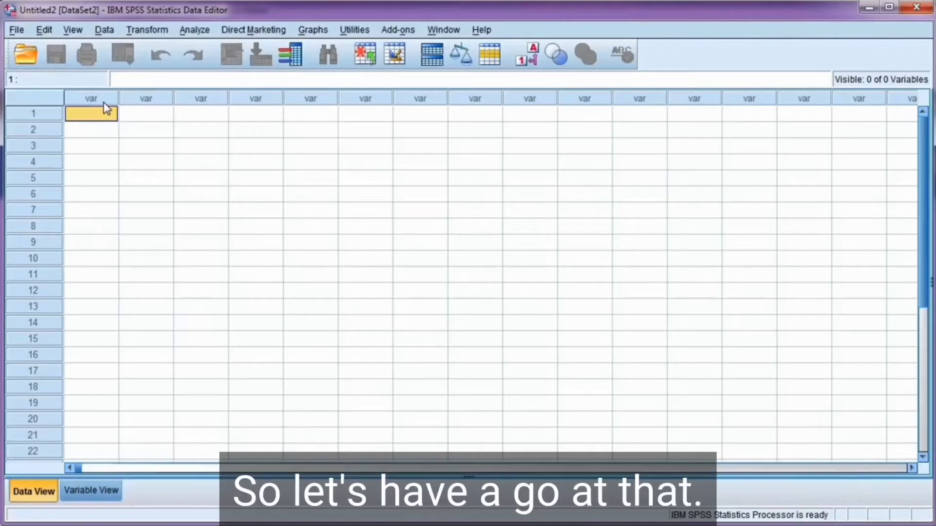
left_click(90, 492)
left_click(95, 95)
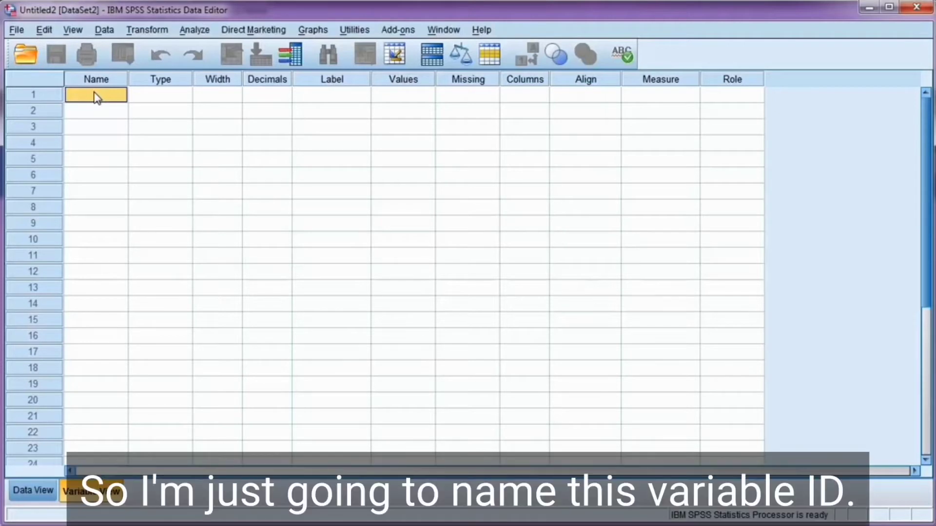
type("ID")
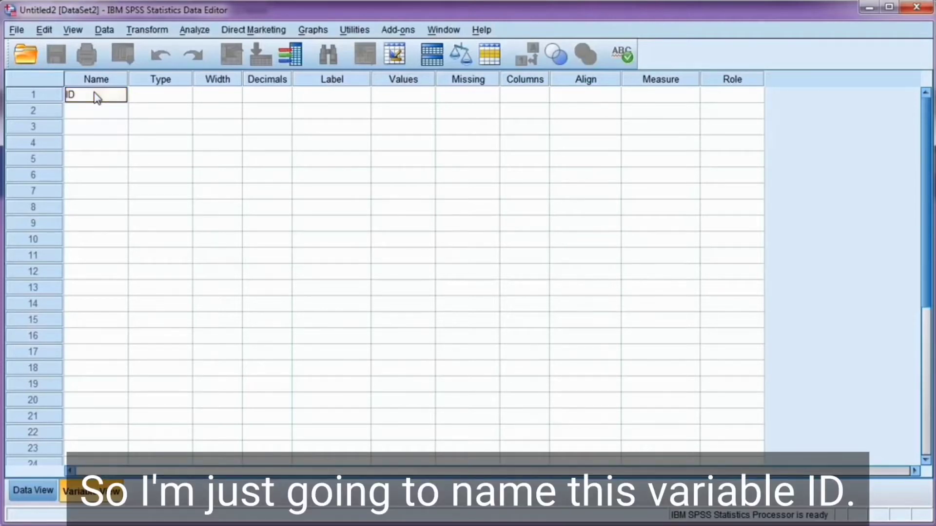
key("Return")
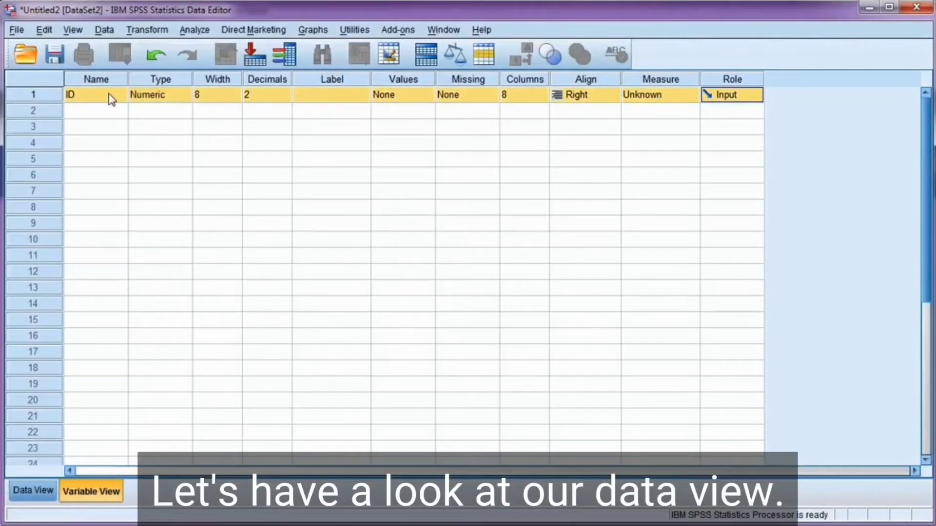
Enter the values 1, 2, 3, 4 and 5 for the first five cases of the ID variable in Data View
left_click(35, 490)
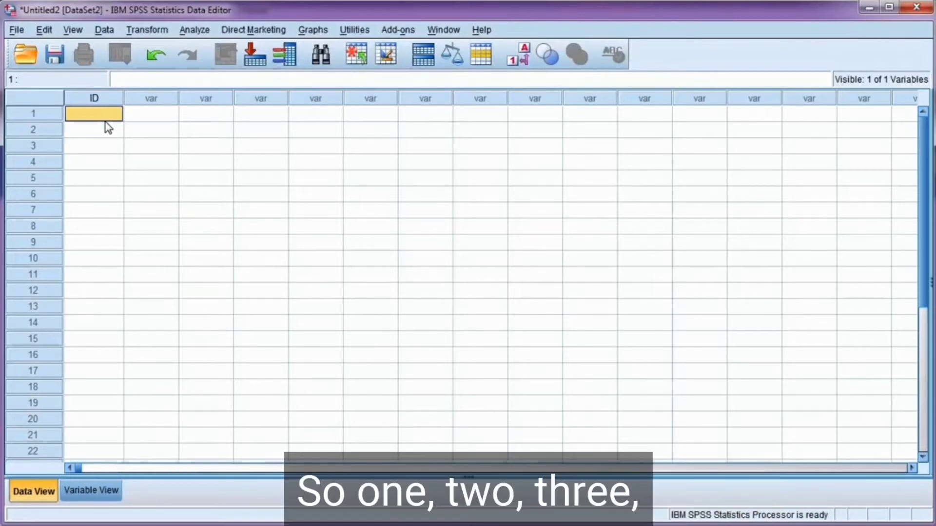
type("1")
key("Return")
type("2")
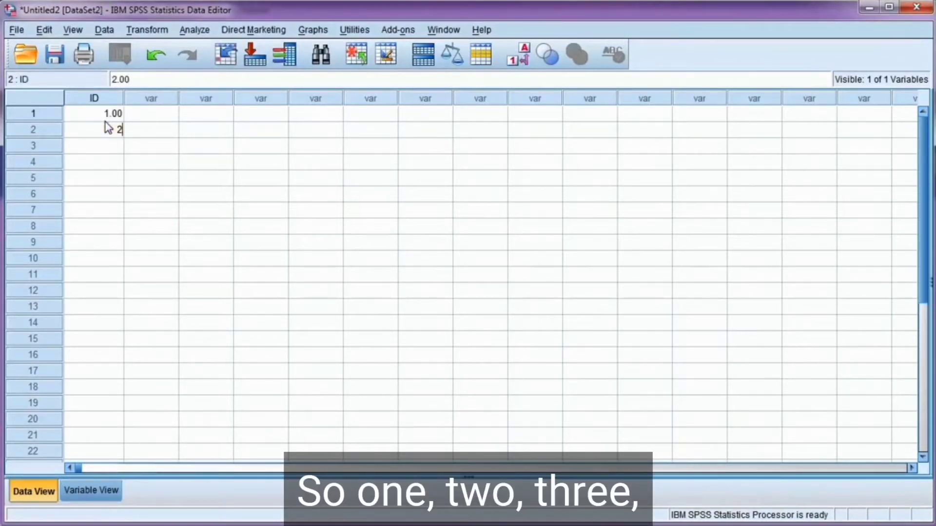
key("Return")
type("3")
key("Return")
type("4")
key("Return")
type("5")
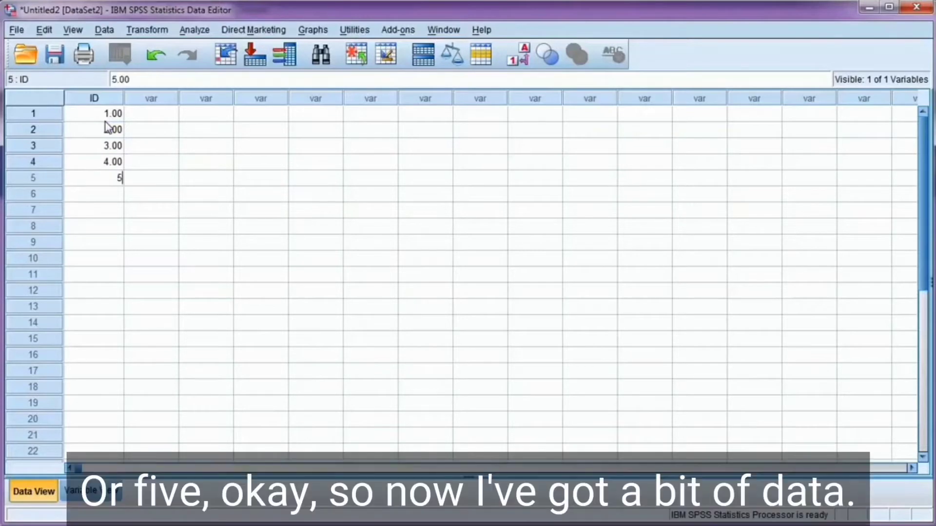
key("Return")
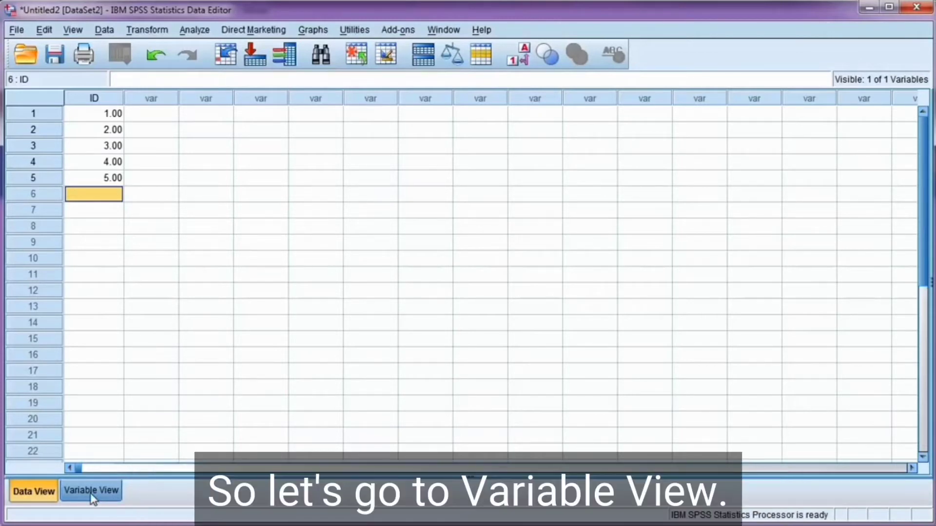
Define two more variables below ID in Variable View, named Gender and TravelTime
left_click(93, 495)
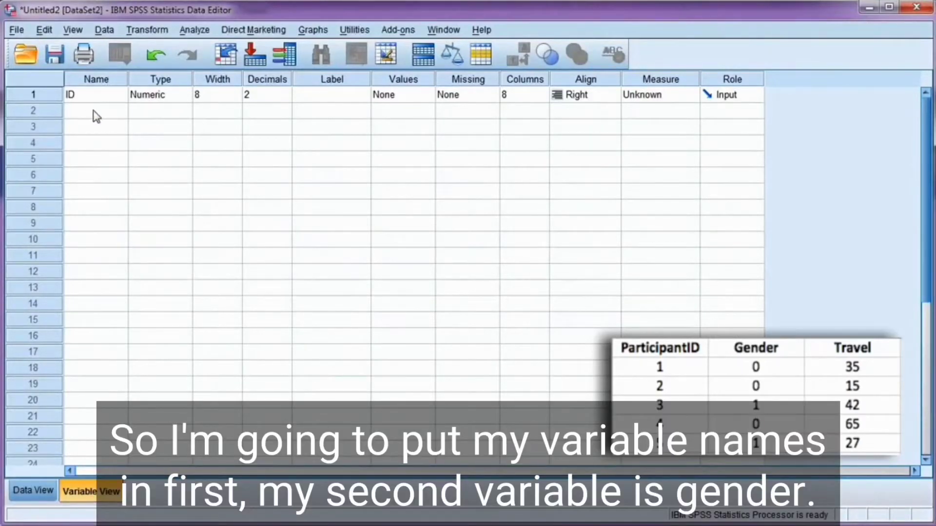
left_click(96, 116)
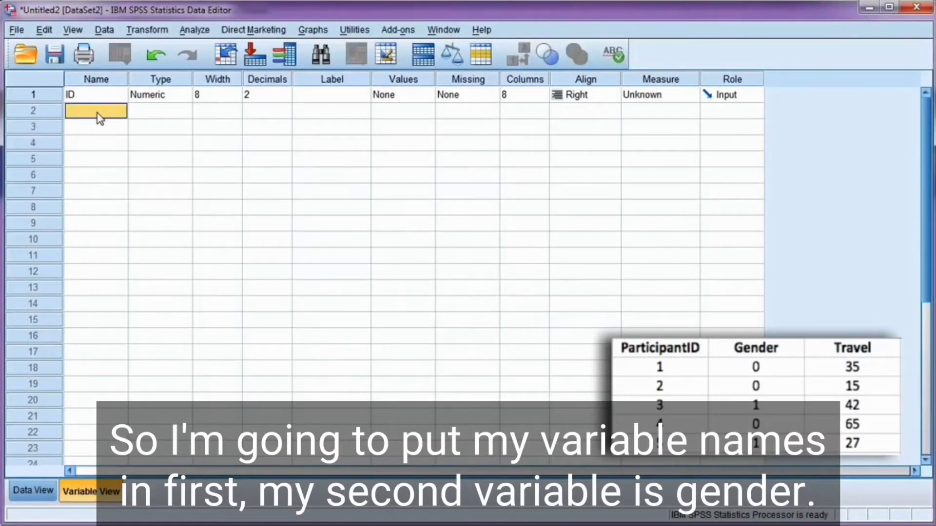
type("Gender")
key("Return")
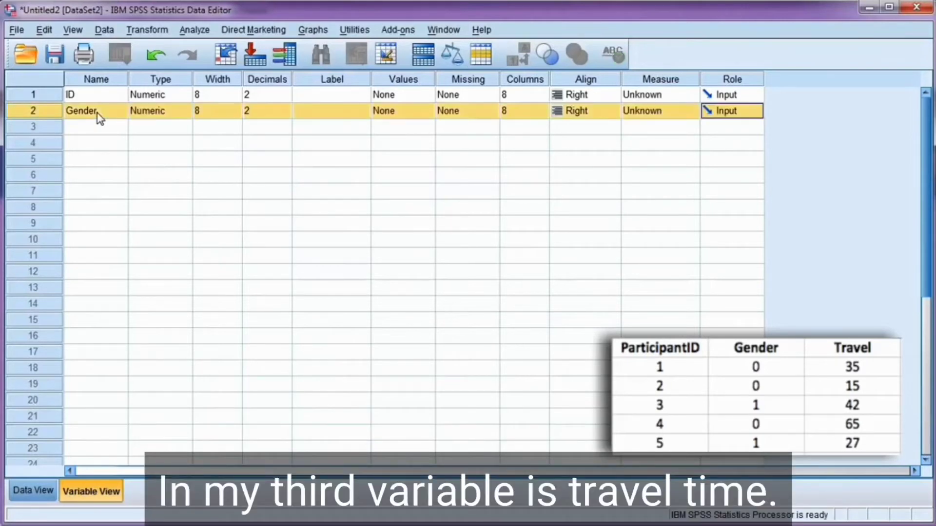
key("Left")
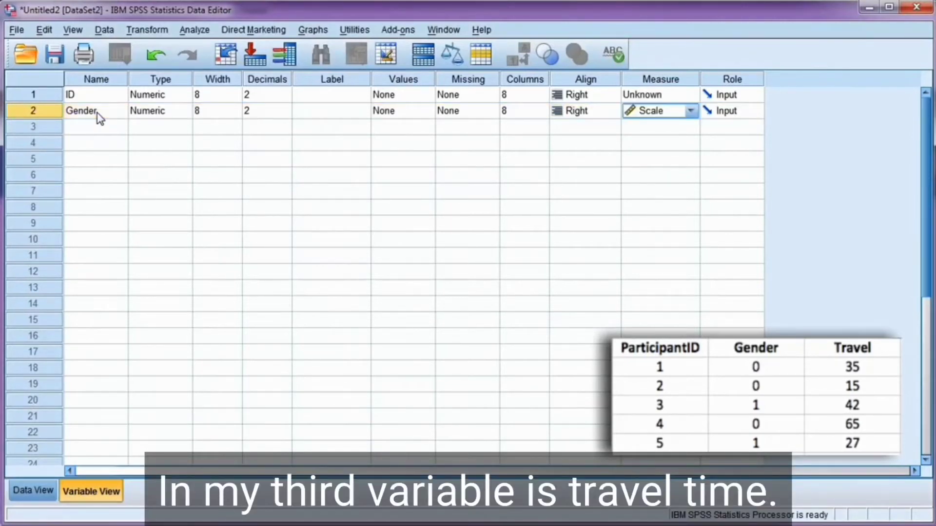
left_click(108, 131)
type("TravelTime")
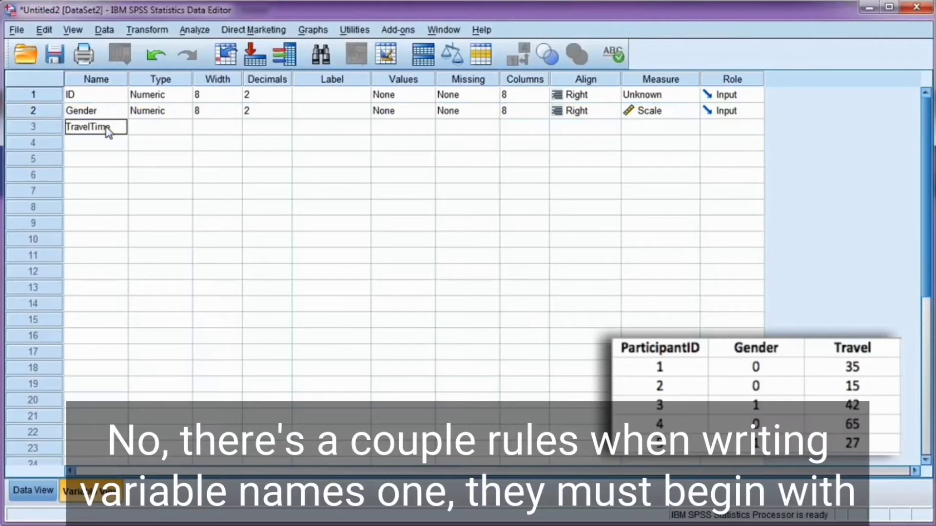
key("Return")
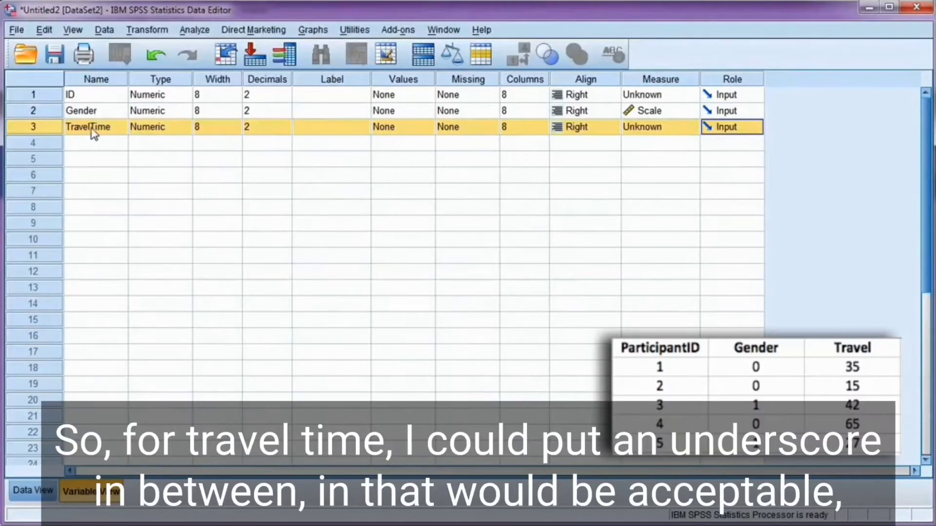
Rename the third variable as Travel_Time
double_click(90, 128)
type("_")
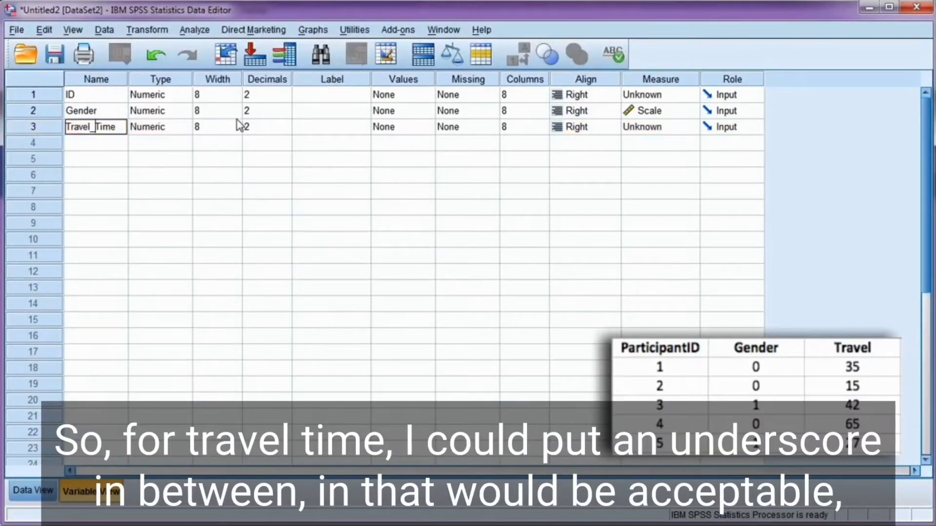
key("Return")
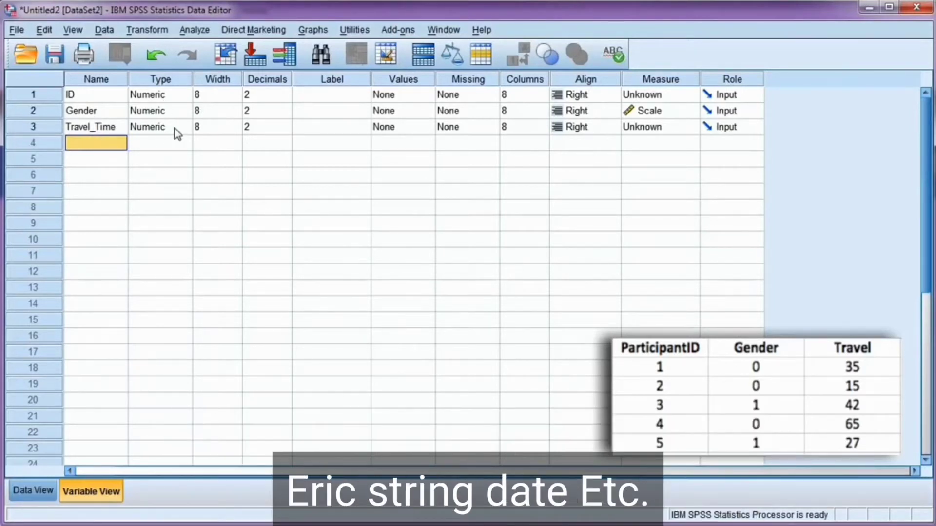
Review the variable type options for Travel_Time and keep the Numeric type
left_click(177, 128)
left_click(186, 129)
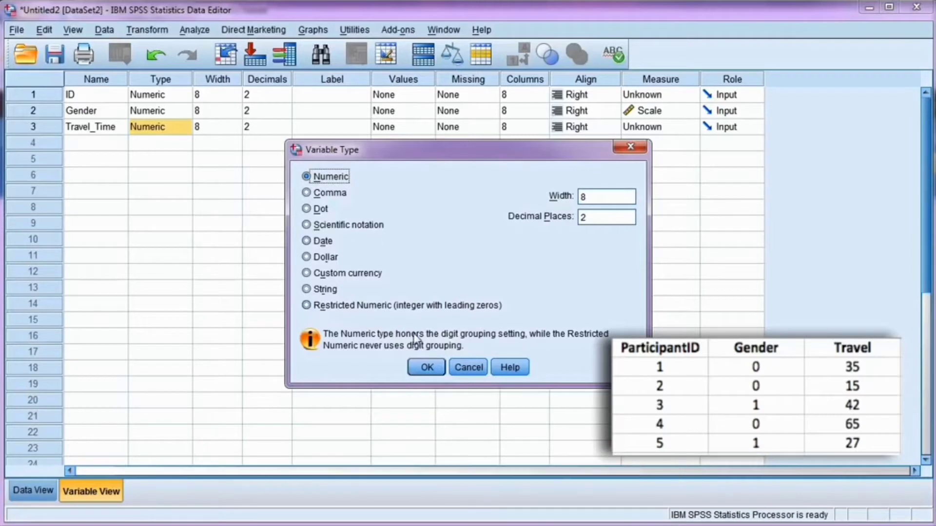
left_click(428, 368)
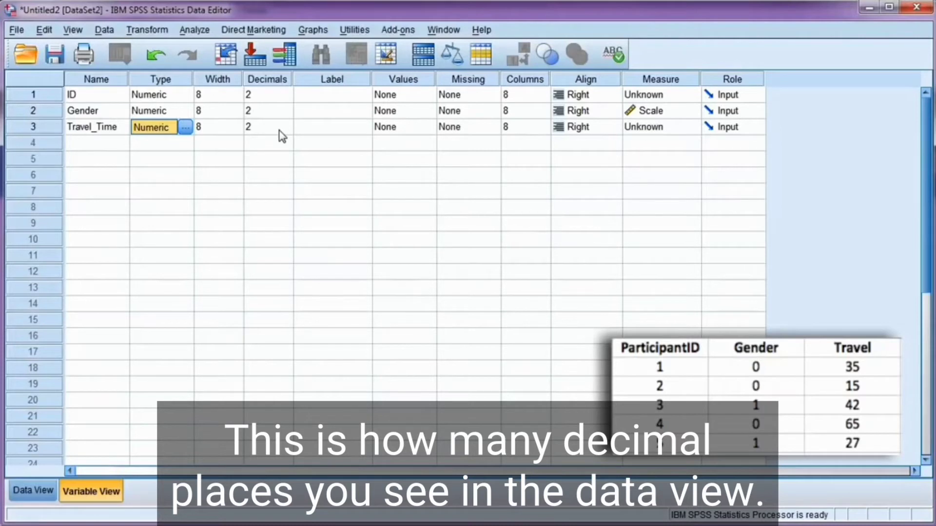
Set the decimals of ID, Gender and Travel_Time to 0 and check the values in Data View
left_click(287, 98)
left_click(286, 99)
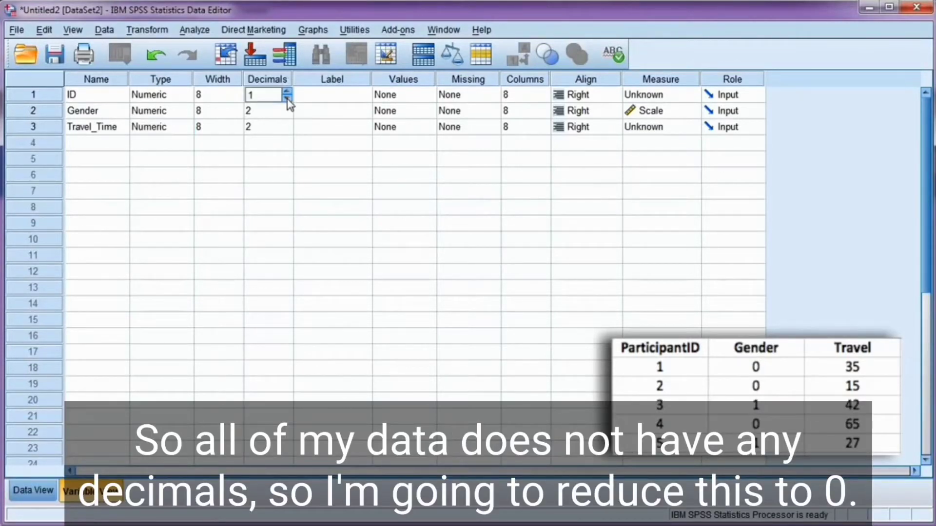
left_click(287, 98)
left_click(290, 116)
left_click(287, 115)
left_click(287, 115)
left_click(290, 128)
left_click(287, 131)
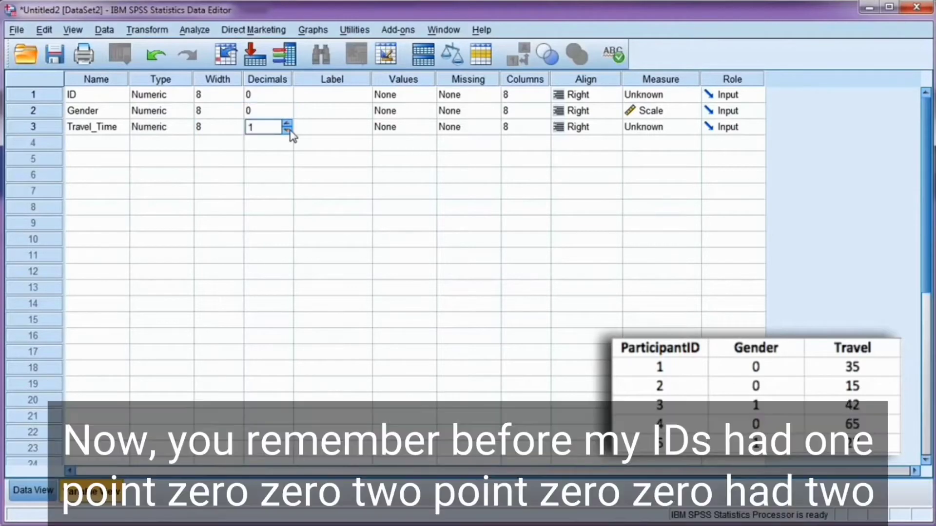
left_click(287, 130)
left_click(36, 489)
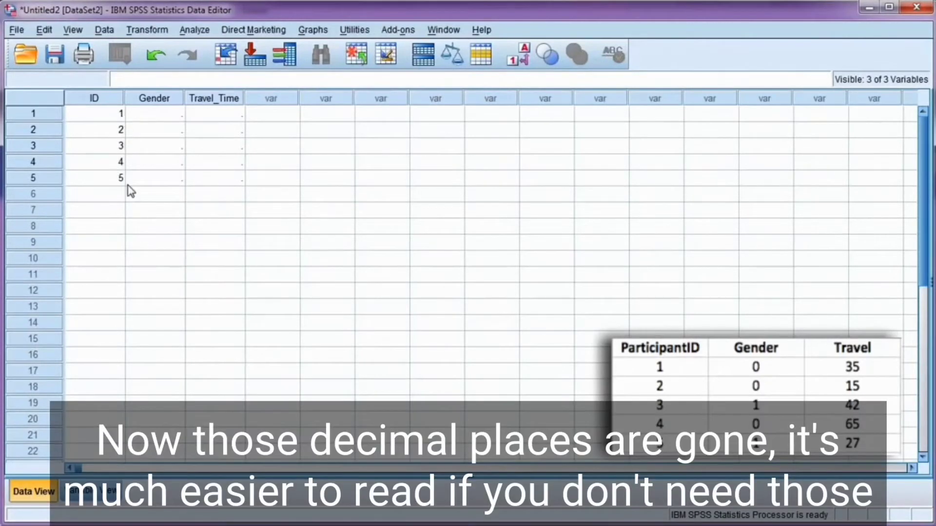
Widen the Label column in Variable View and label the ID variable "Participant ID"
left_click(87, 491)
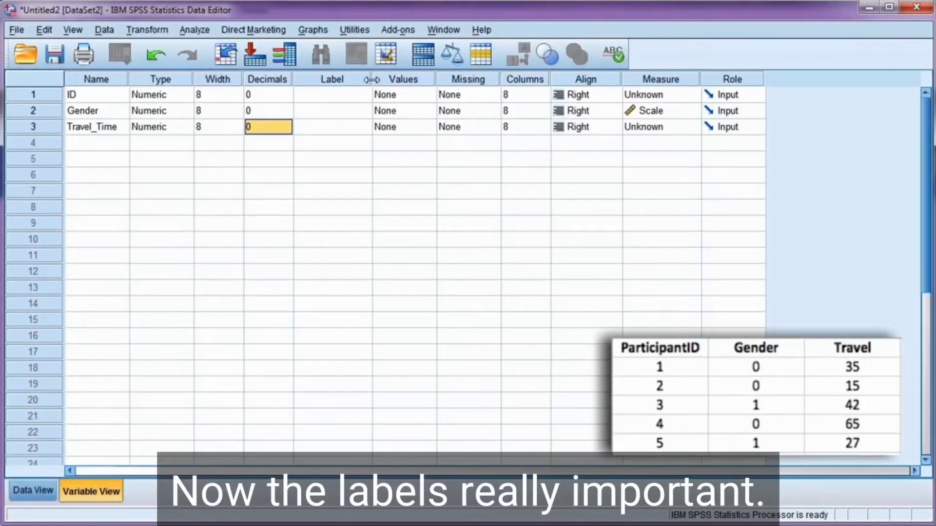
left_click_drag(371, 79, 461, 80)
left_click(404, 98)
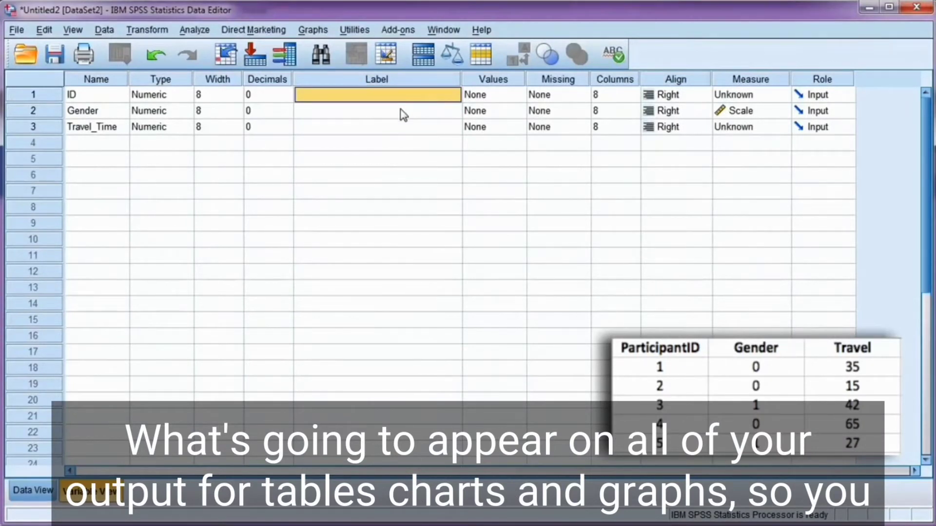
type("Part")
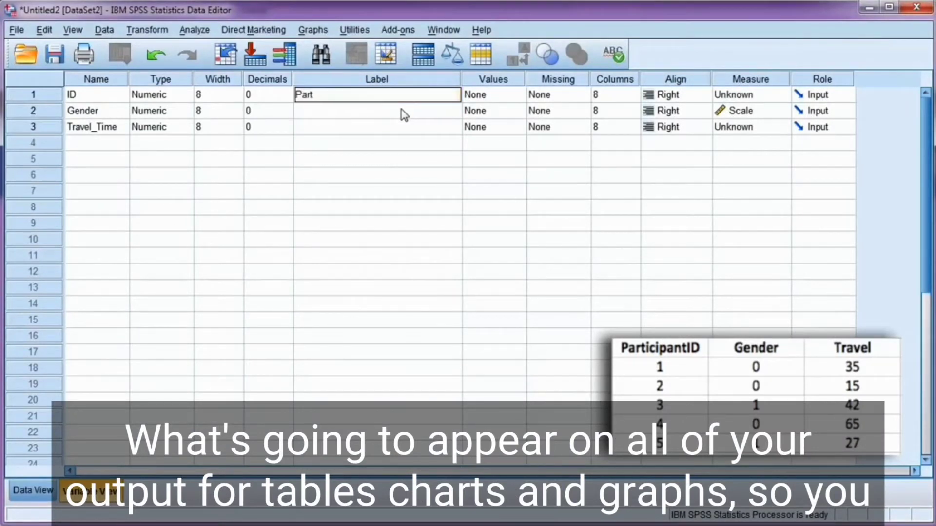
type("icipant")
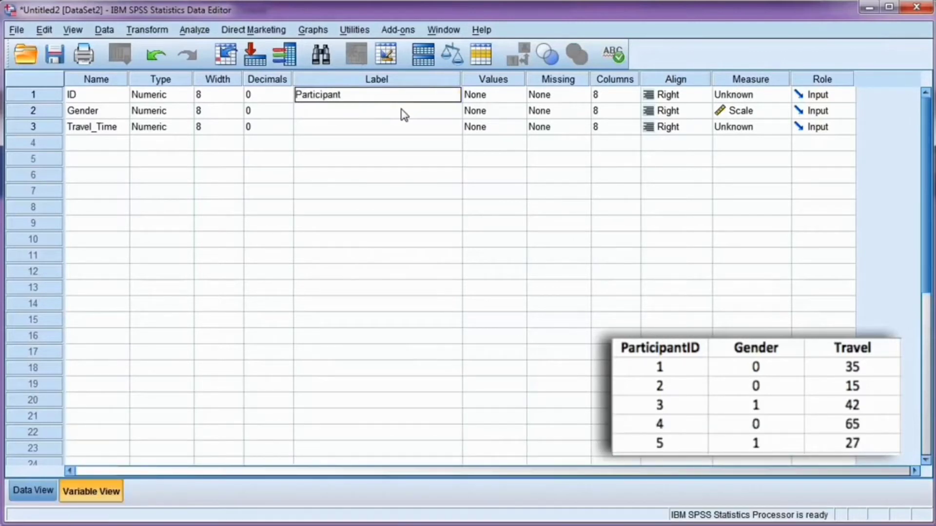
type(" ID")
key("Return")
Label the second variable "Gender" and the Travel_Time variable "Time it takes to travel into Uni"
type("Gender")
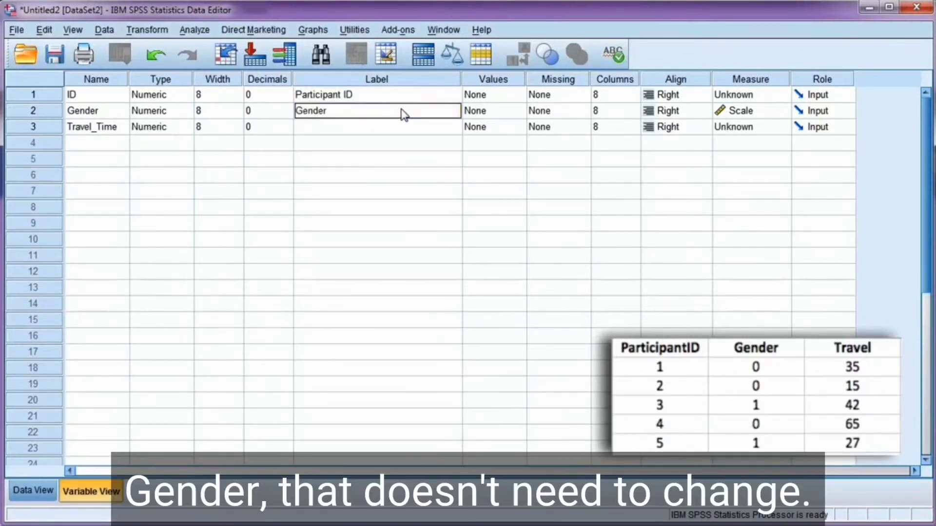
key("Return")
type("T")
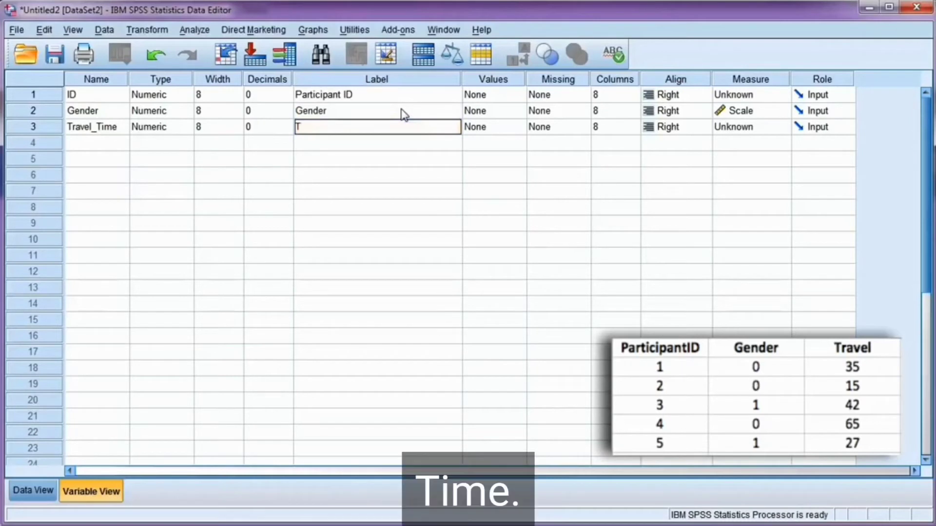
type("ime it takes")
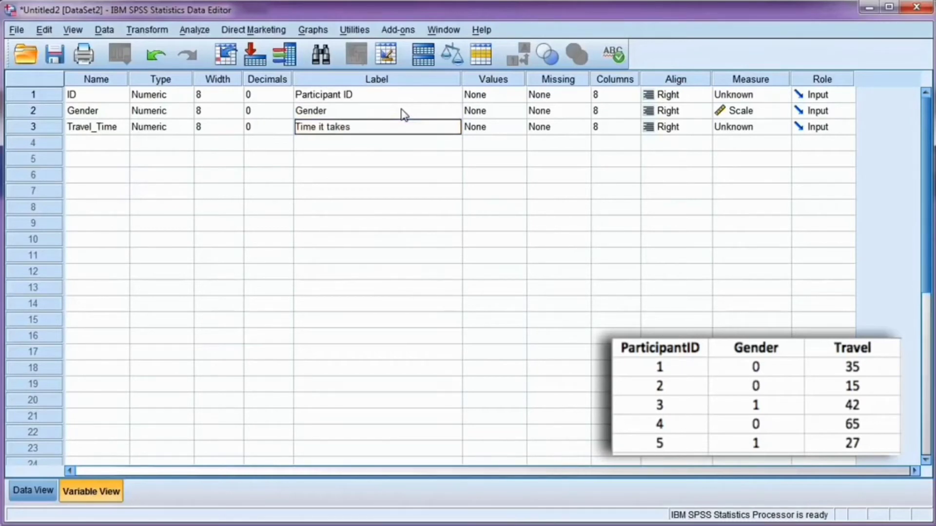
type(" to travel into Uni")
key("Return")
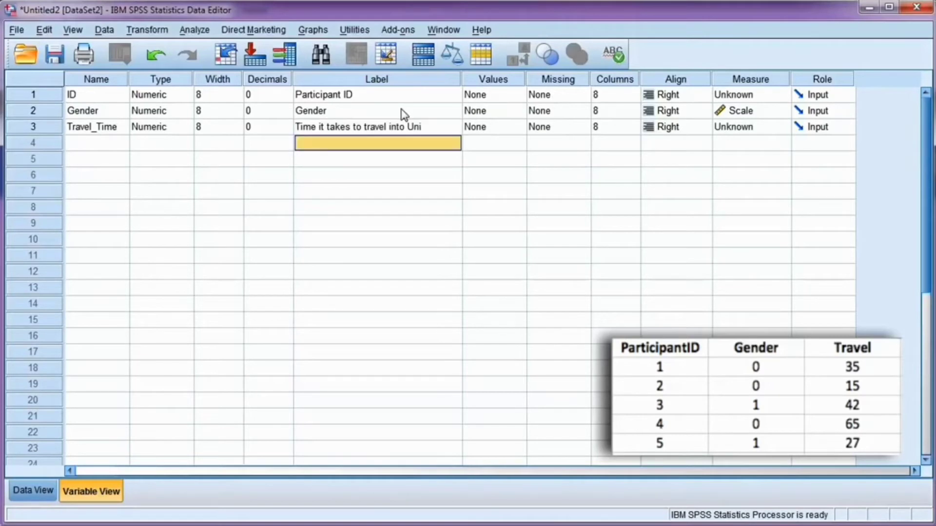
Append the unit "(min)" to the end of the Travel_Time variable's label
key("Up")
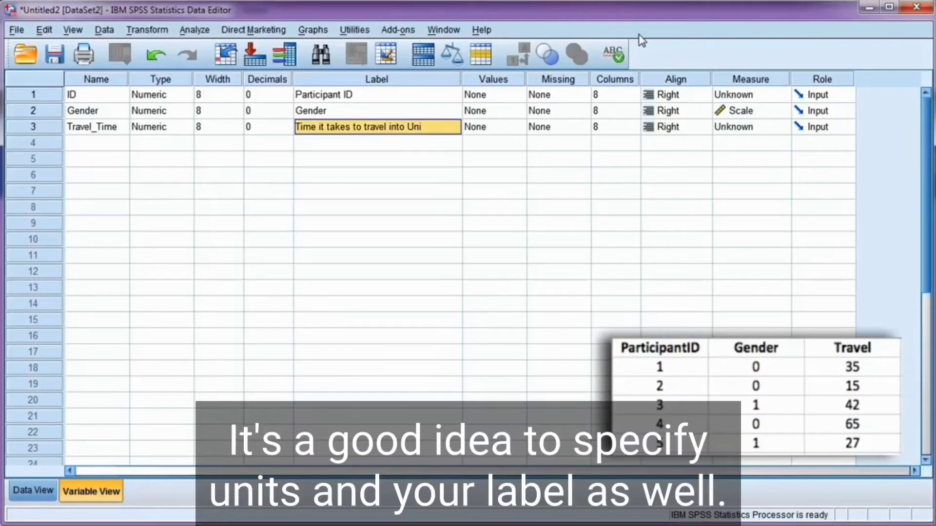
triple_click(448, 126)
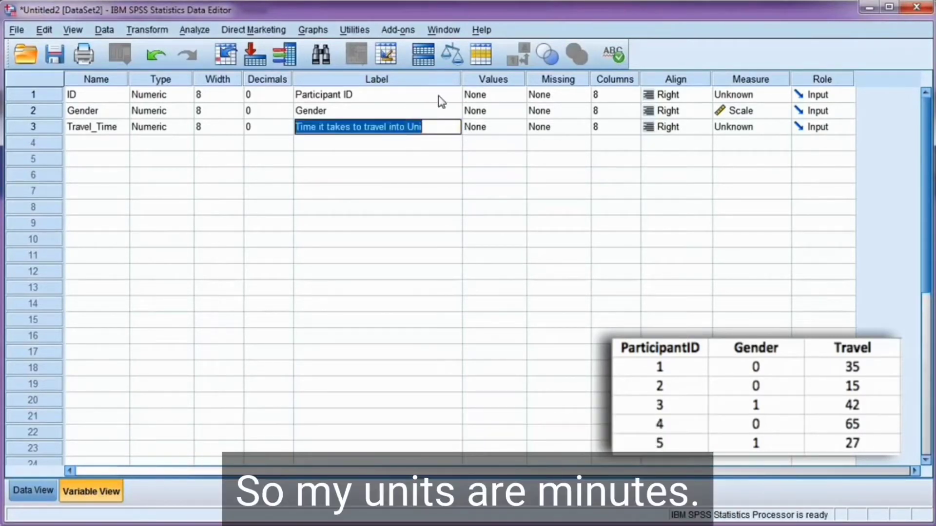
left_click(445, 126)
type("(min")
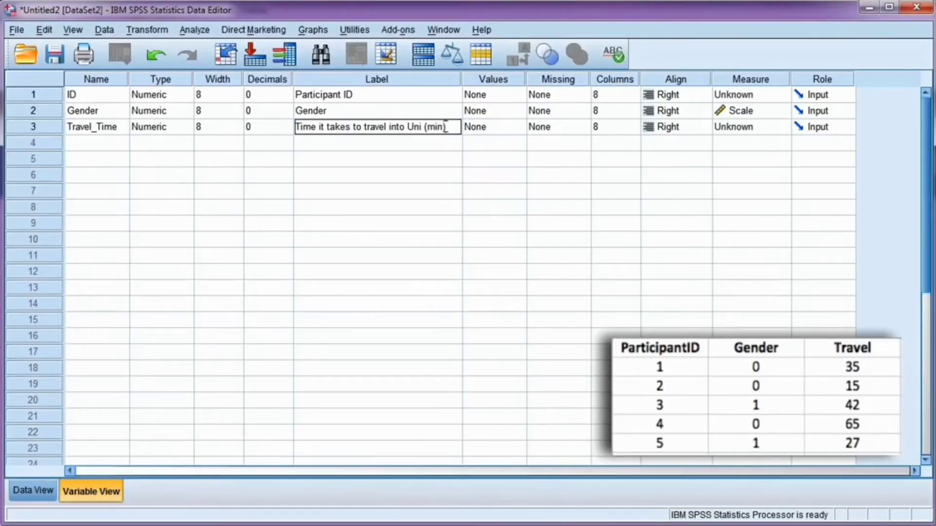
key("Return")
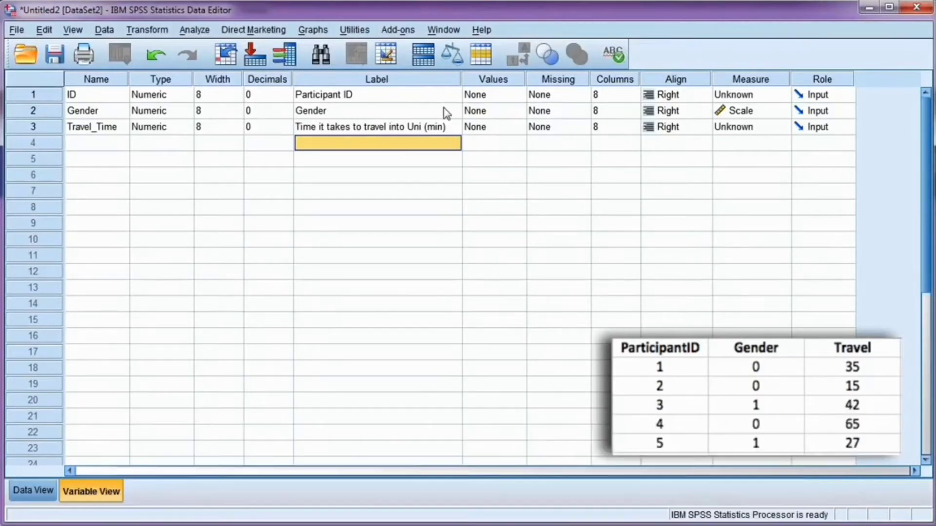
Define value labels for the Gender variable: 0 = "Male" and 1 = "Female"
left_click(506, 111)
left_click(518, 113)
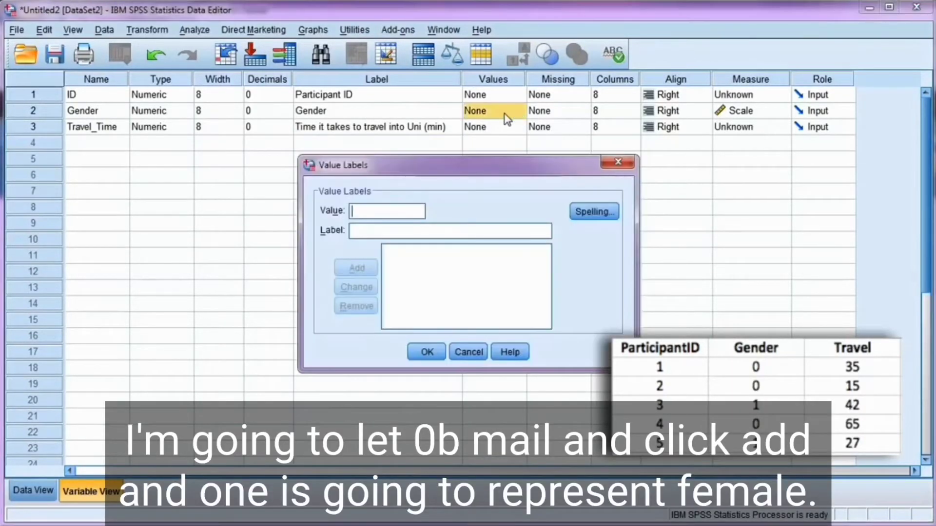
key("Tab")
type("Male")
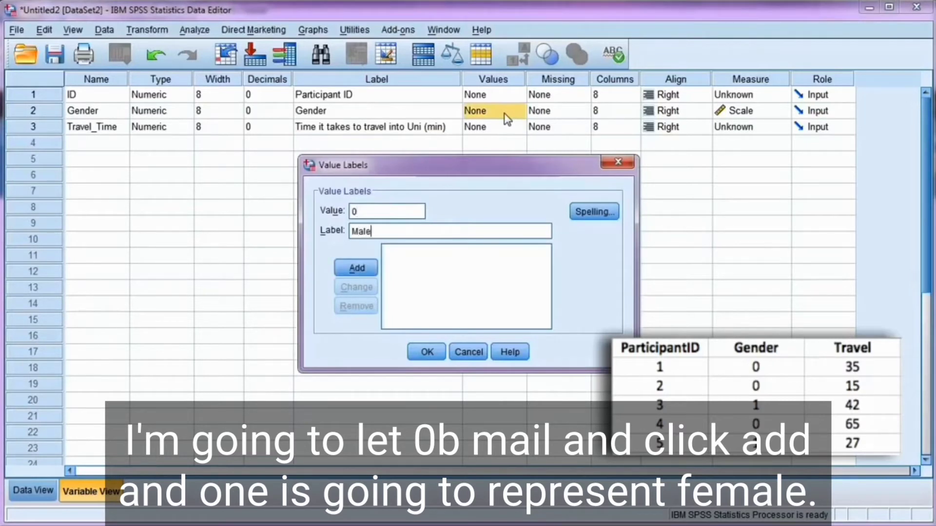
left_click(356, 270)
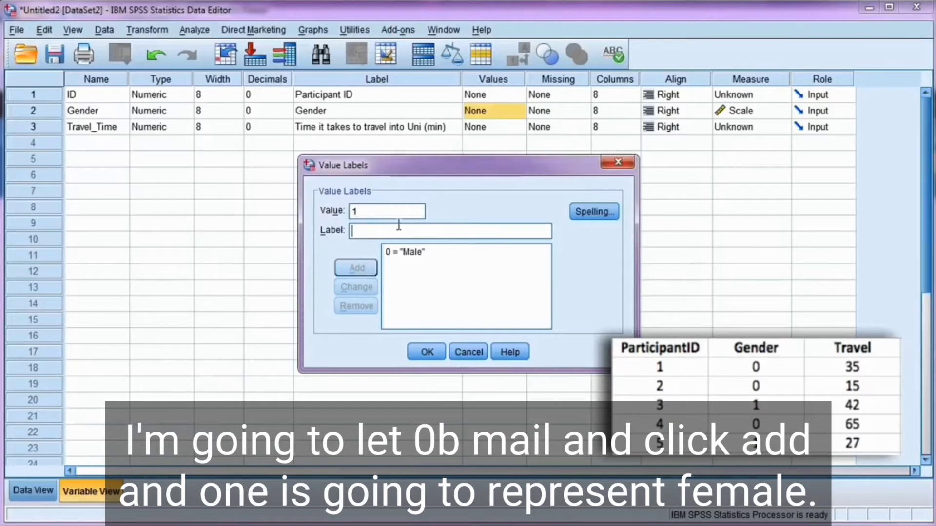
type("Female")
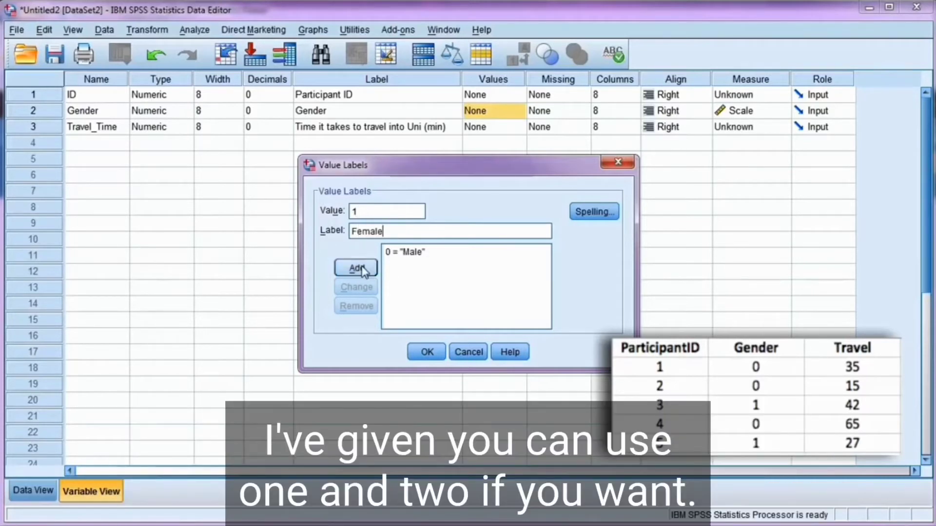
left_click(362, 270)
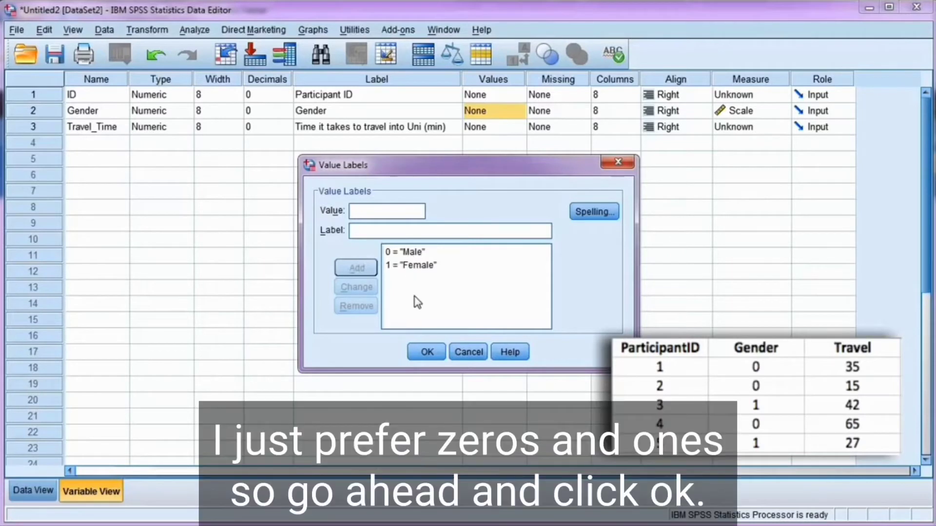
left_click(429, 352)
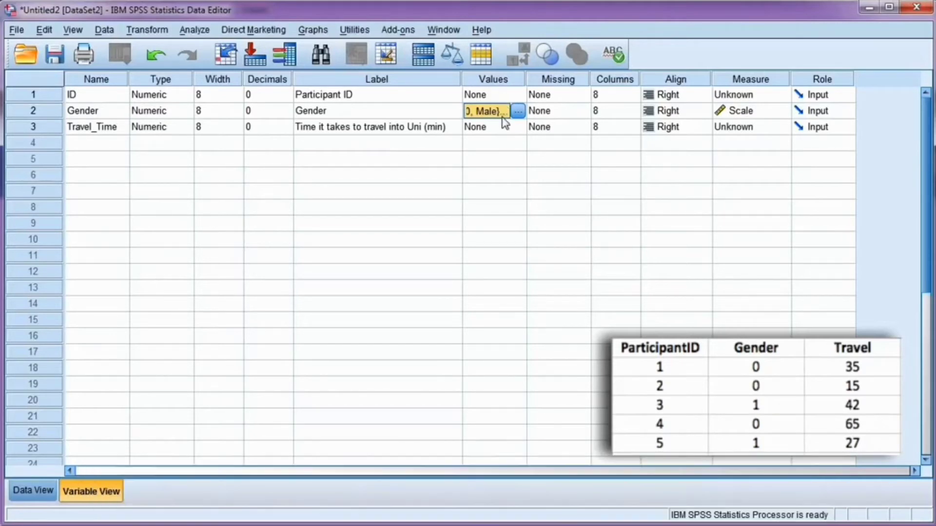
Define 999 as a discrete missing value for the Gender variable
left_click(577, 112)
left_click(584, 111)
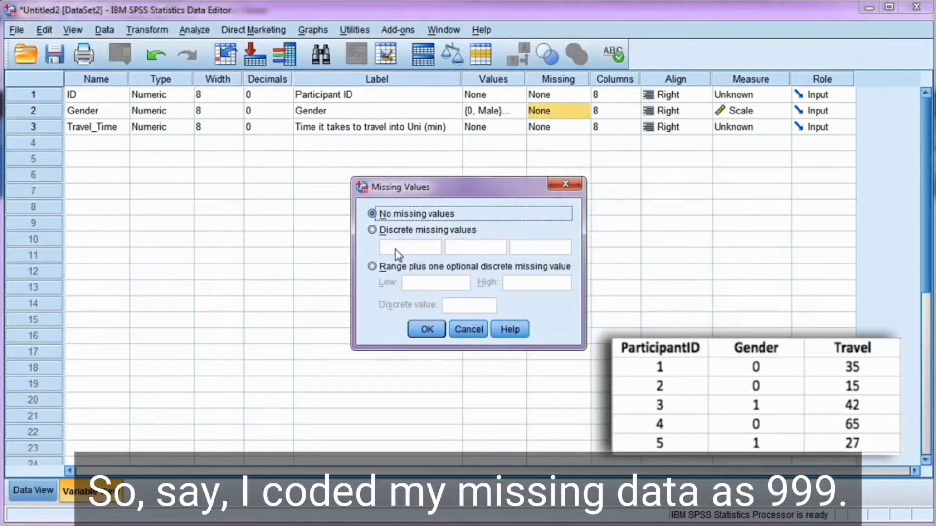
left_click(388, 231)
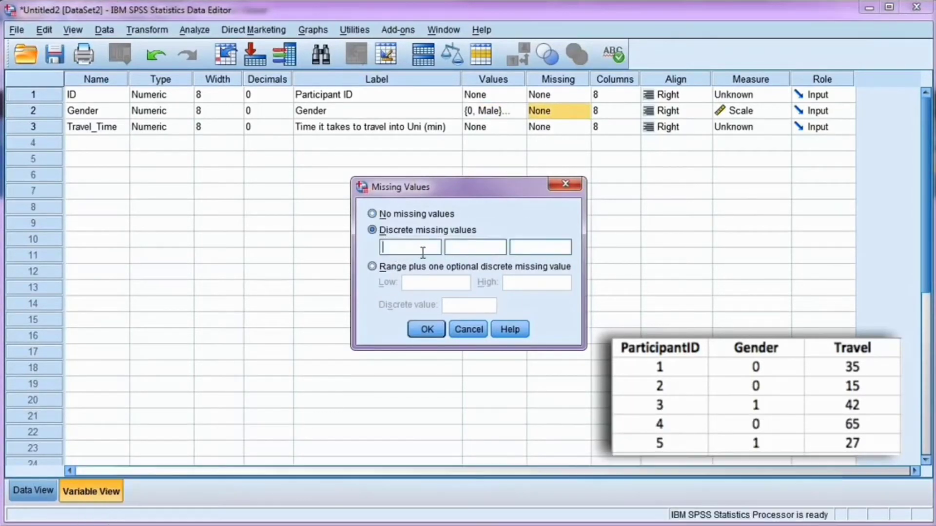
type("999")
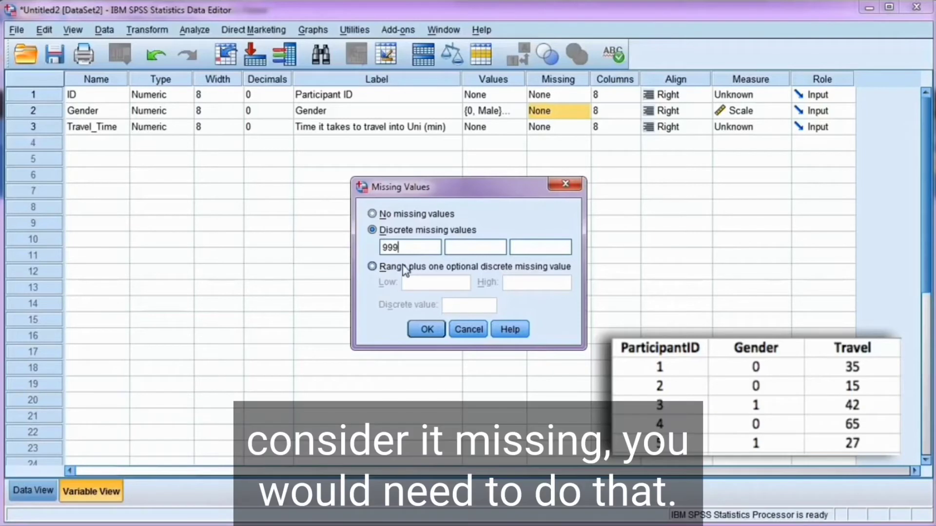
left_click(426, 329)
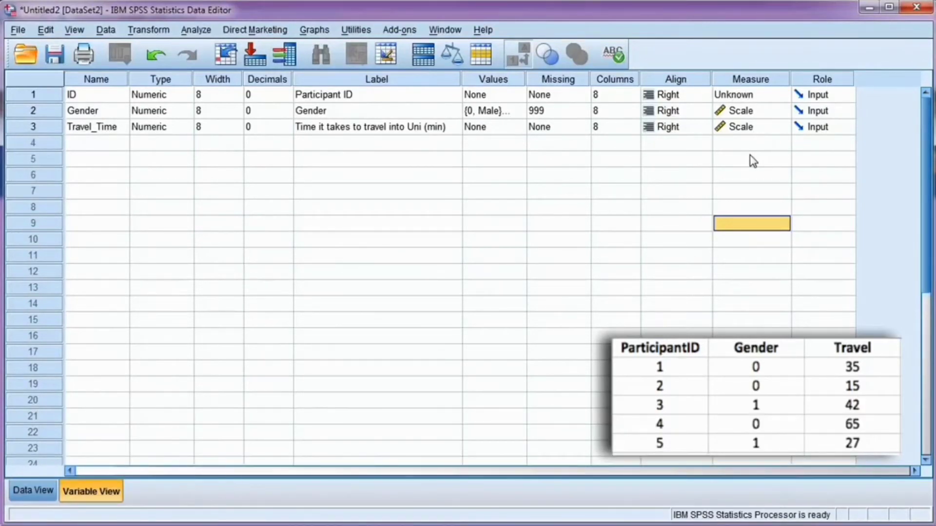
Set the measurement level to Scale for ID, Nominal for Gender and Scale for Travel_Time
left_click(787, 97)
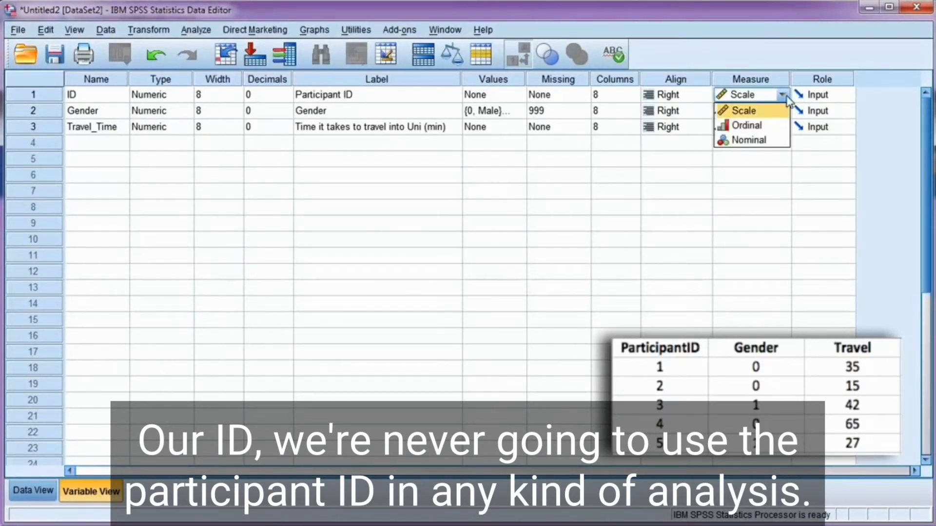
left_click(755, 113)
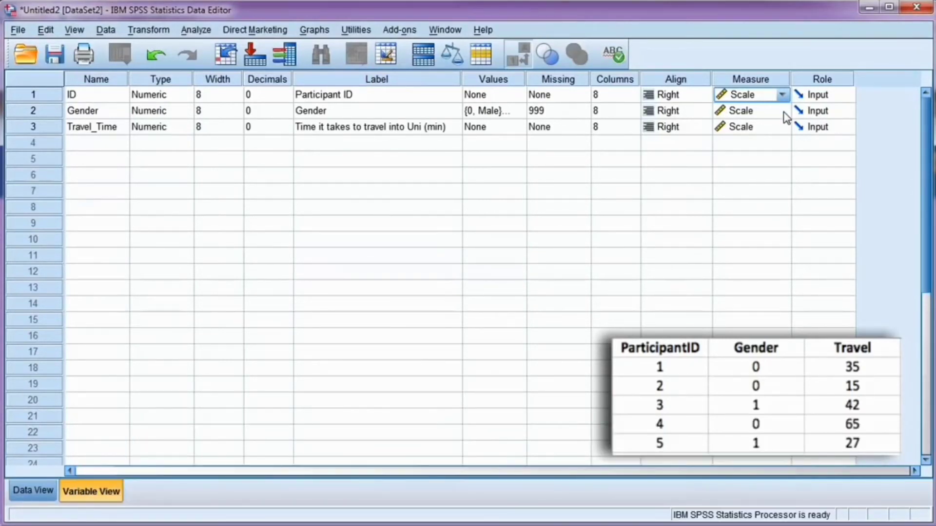
left_click(782, 112)
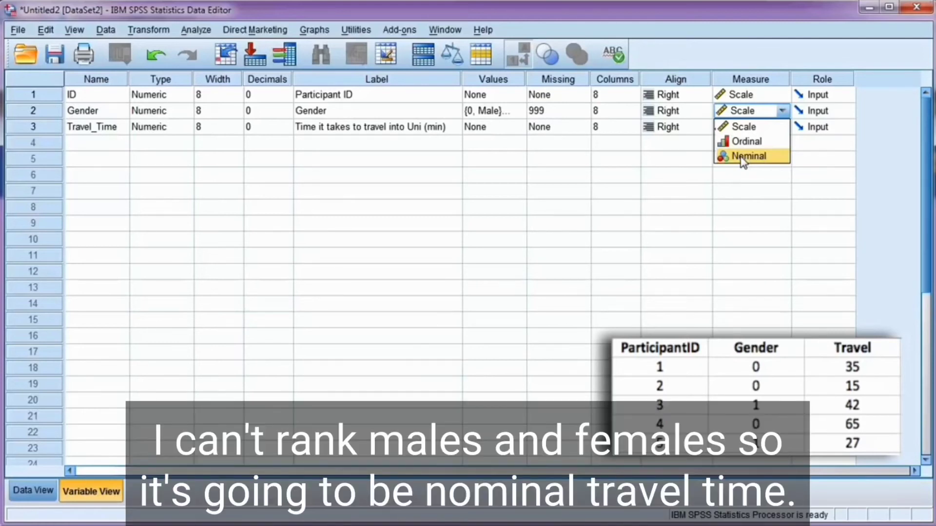
left_click(776, 158)
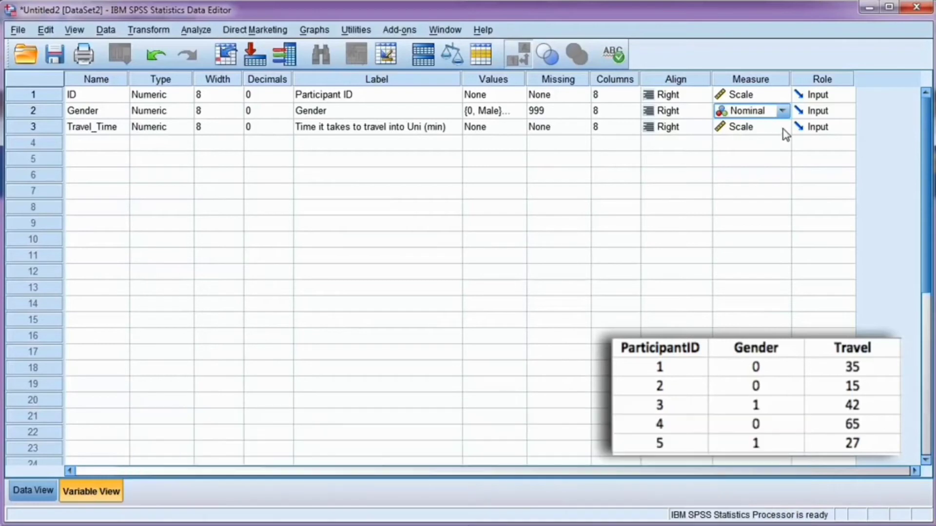
left_click(783, 128)
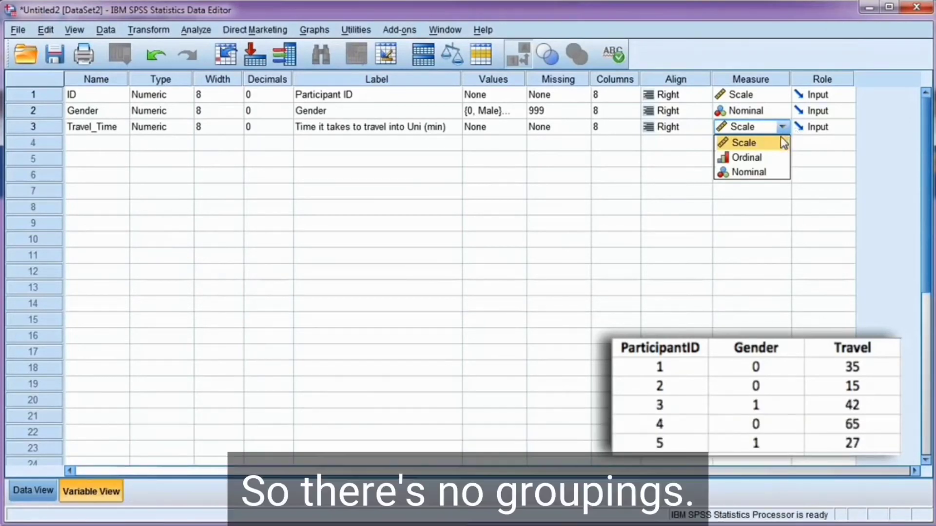
left_click(756, 146)
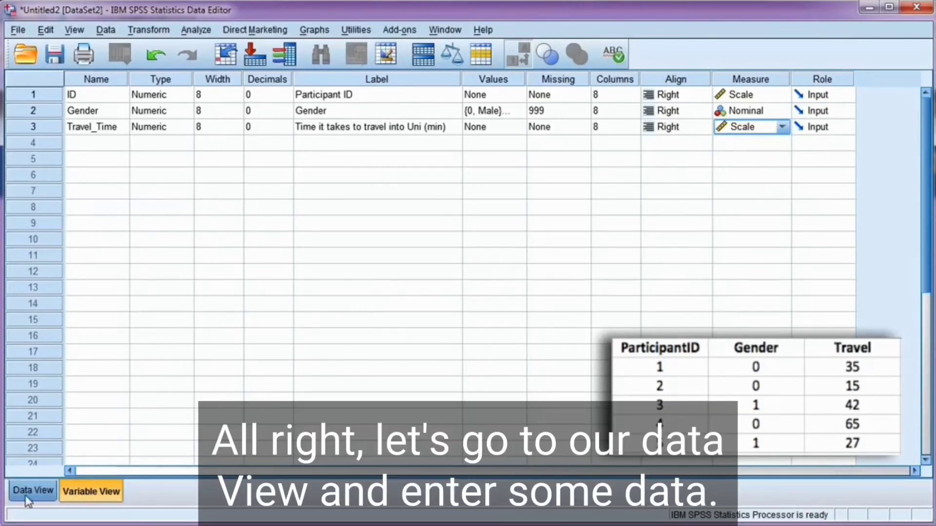
Enter the Gender codes 0, 0, 1, 0 and 1 for participants 1 to 5 in Data View
left_click(27, 496)
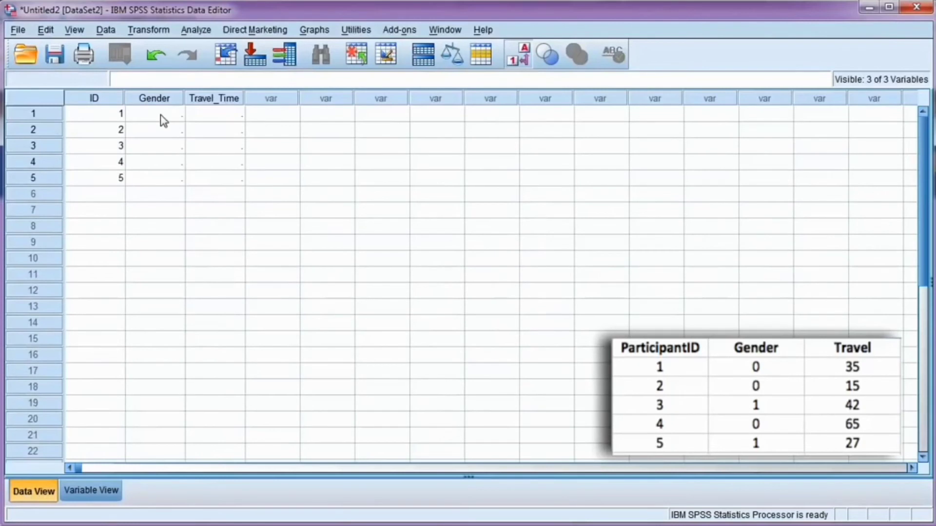
left_click(163, 119)
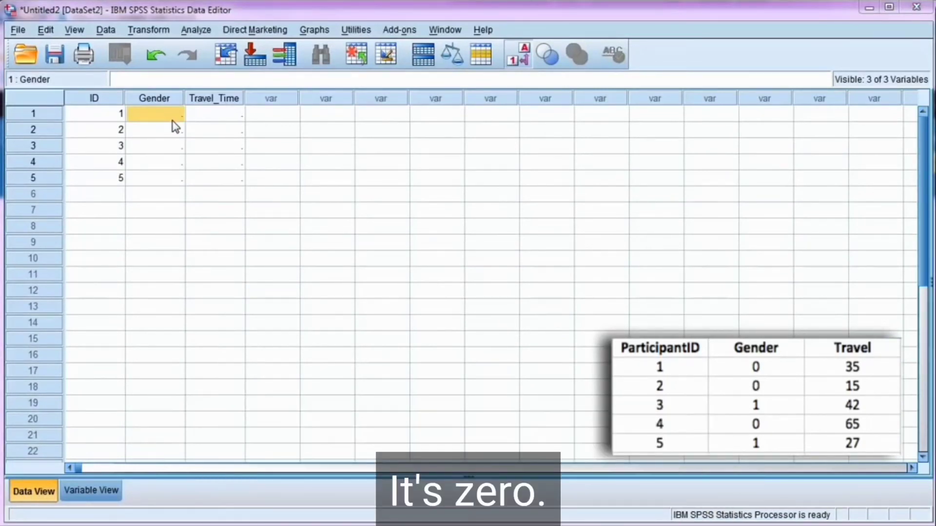
double_click(172, 120)
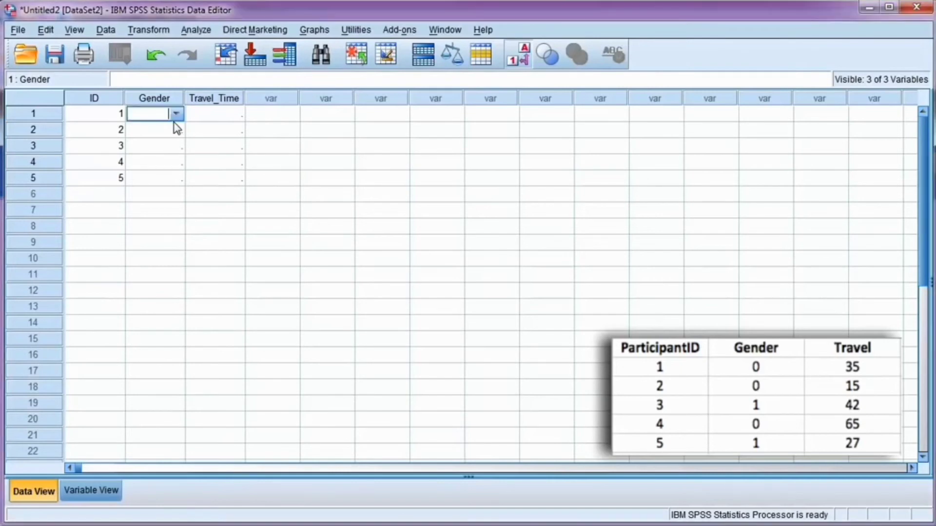
type("0")
key("Return")
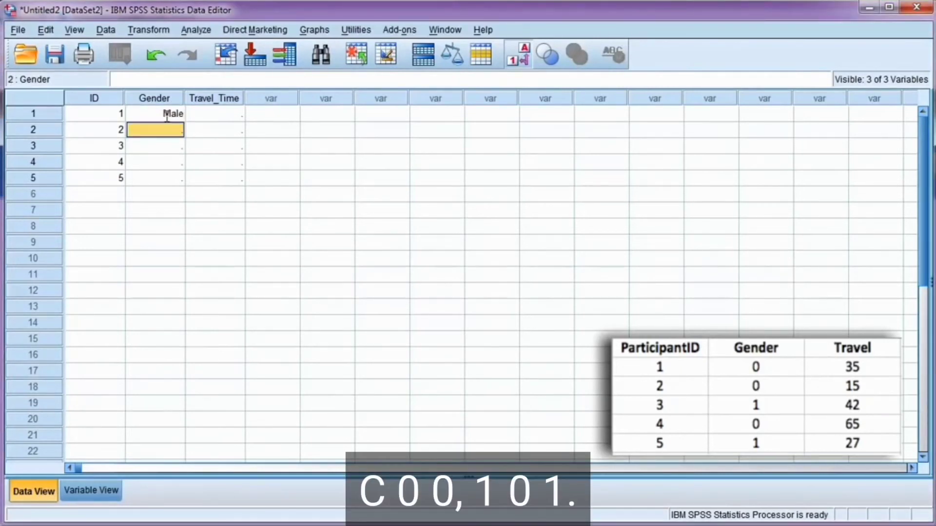
type("0")
key("Return")
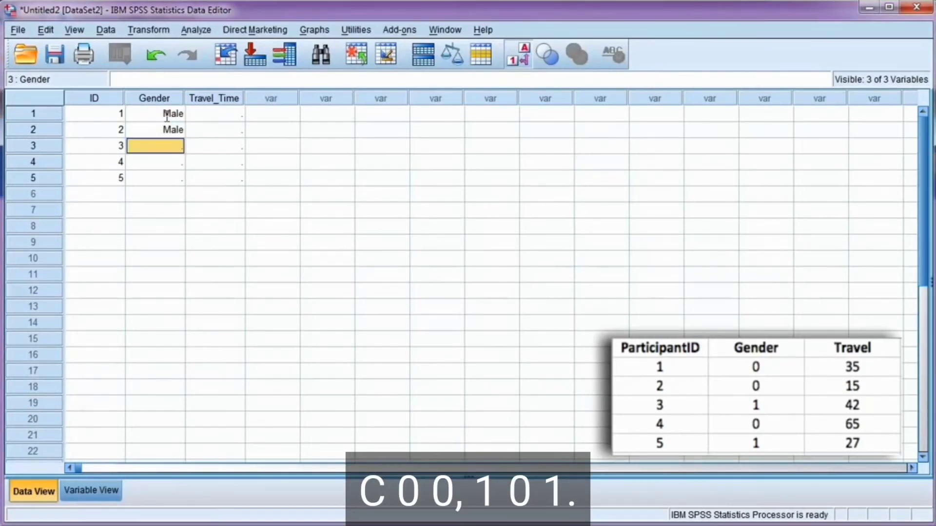
type("1")
key("Return")
type("0")
key("Return")
type("1")
key("Return")
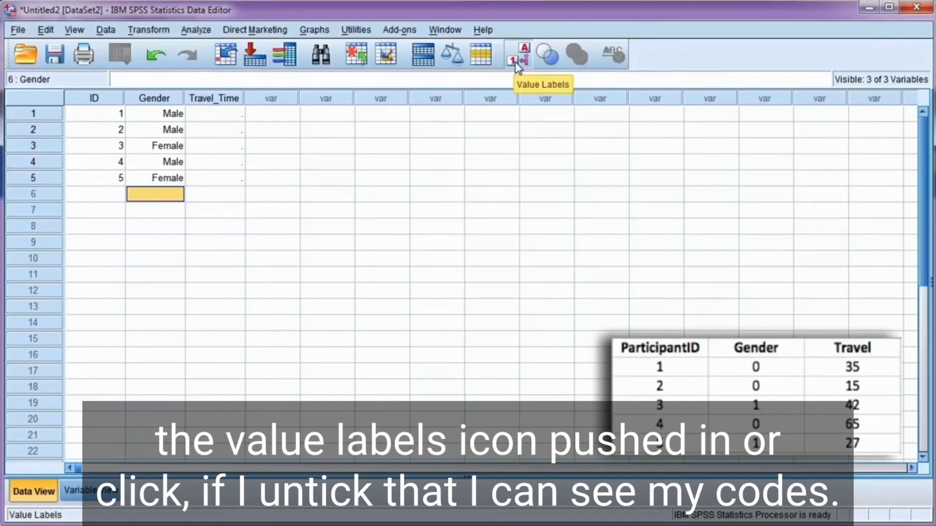
Toggle the display of value labels off, on and off again so that Gender shows numeric codes
left_click(517, 65)
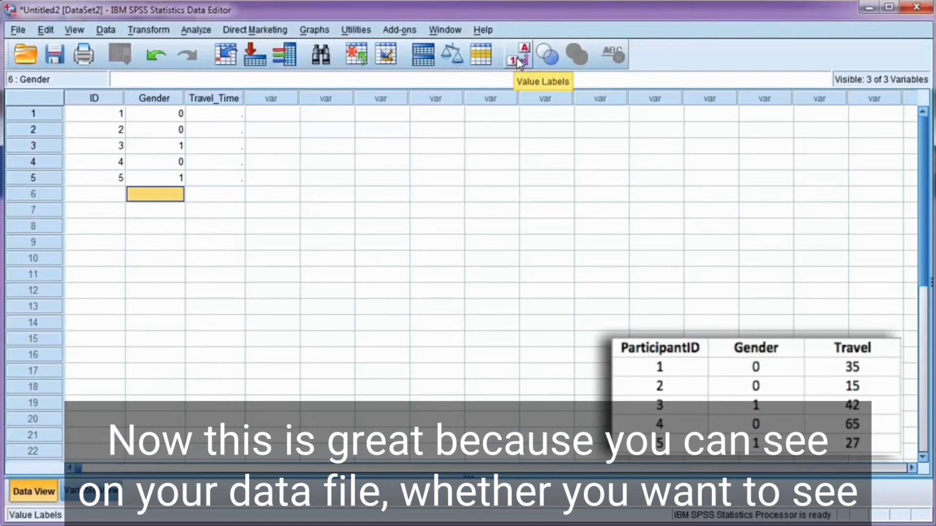
left_click(518, 62)
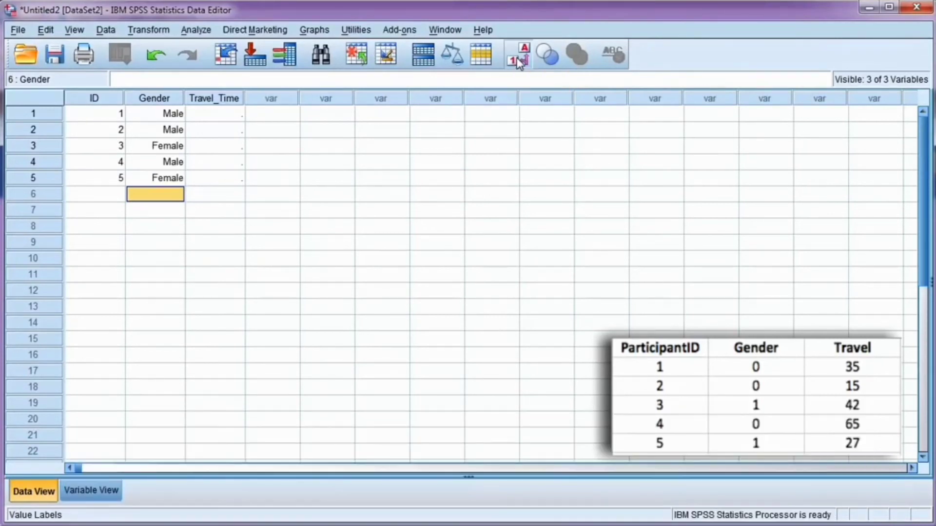
left_click(519, 62)
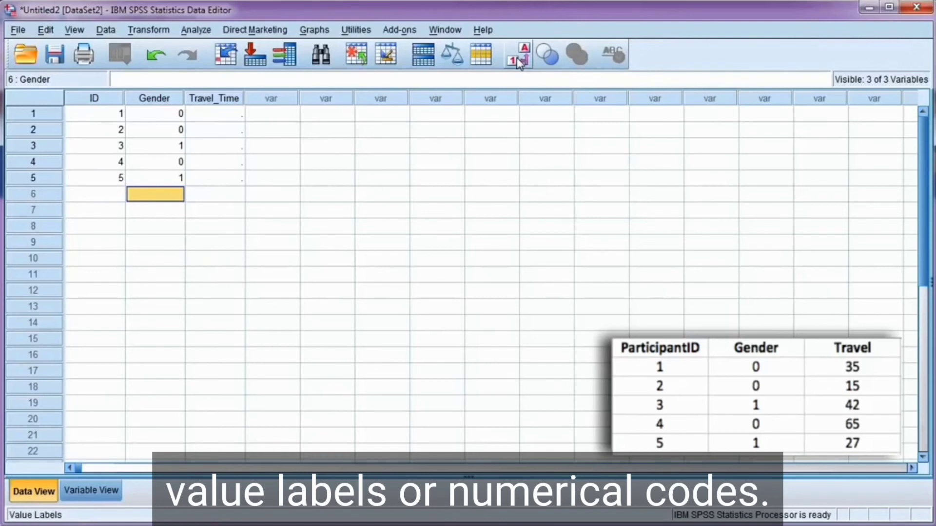
Enter the Travel_Time values 35, 15, 42, 65 and 27 for participants 1 to 5
left_click(214, 114)
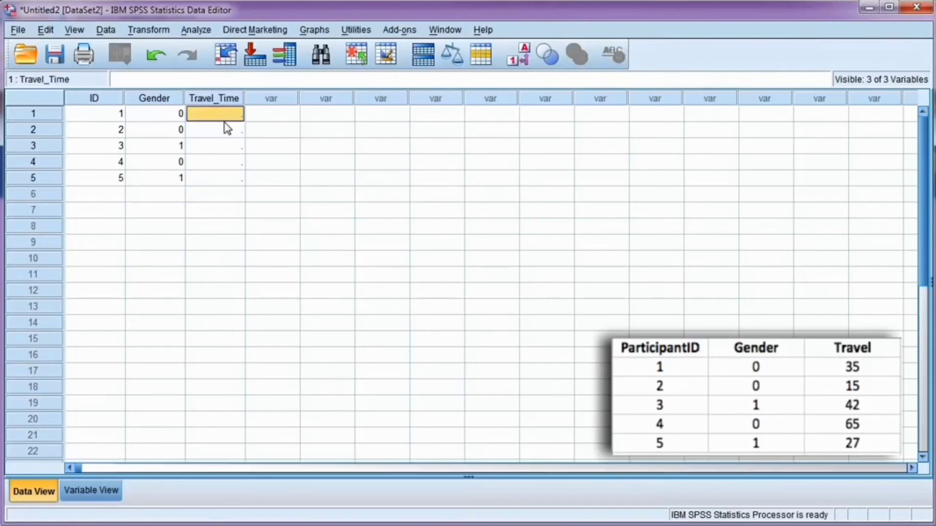
type("35")
key("Return")
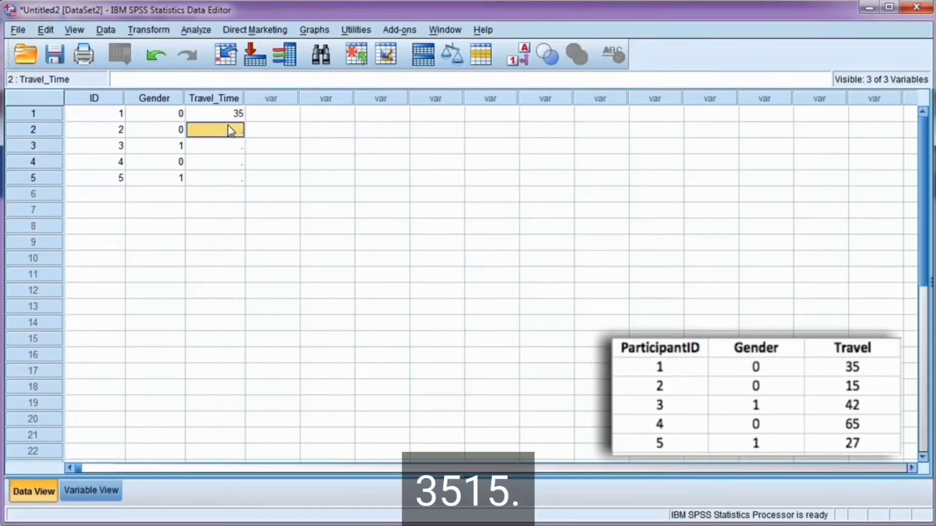
type("15")
key("Return")
type("4")
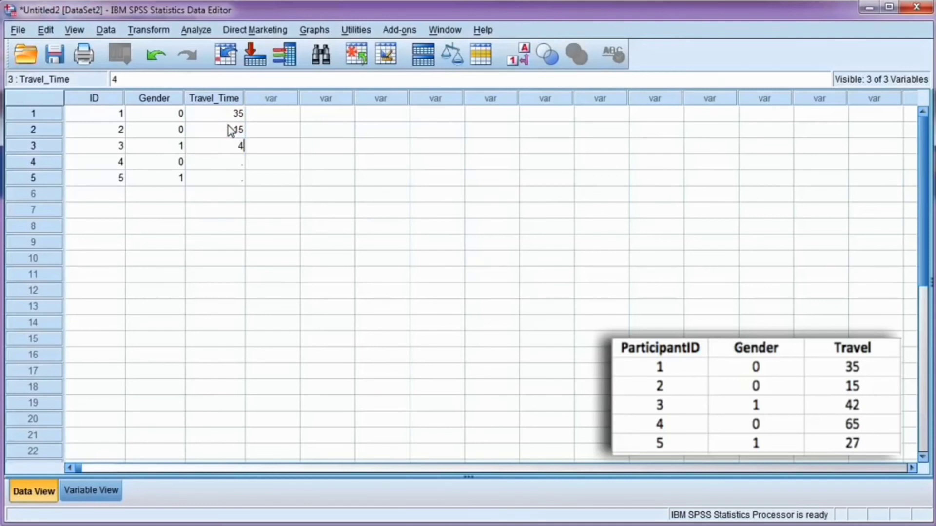
type("2")
key("Return")
type("65")
key("Return")
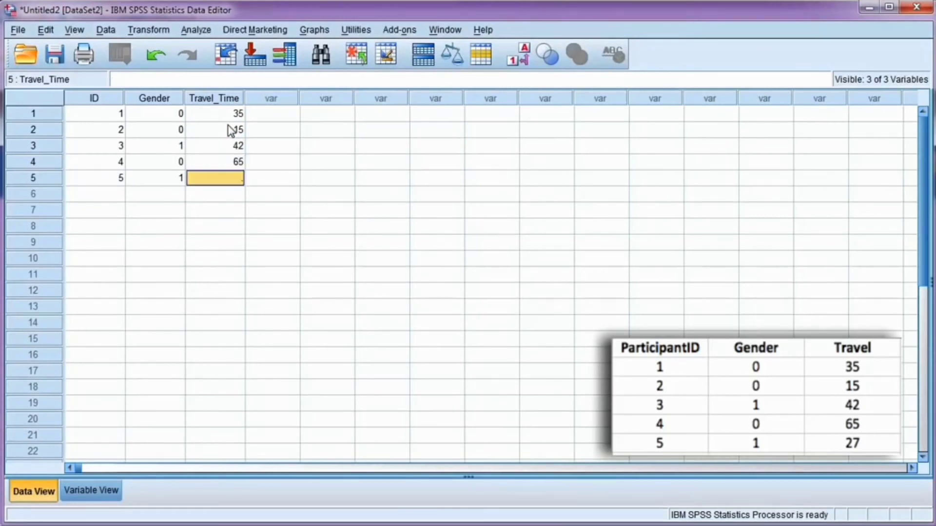
type("27")
key("Return")
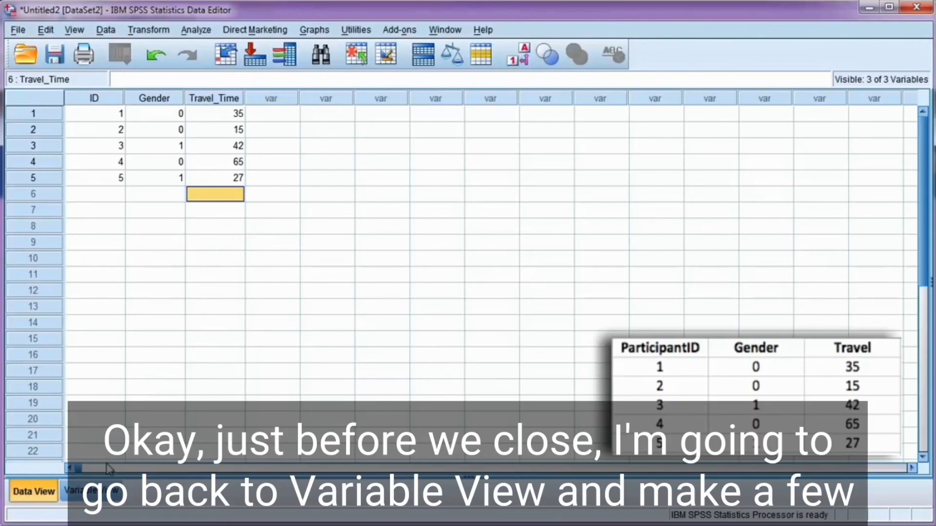
Replace participant 2's Gender value with the missing-value code 999 in Data View and return to Variable View
left_click(113, 493)
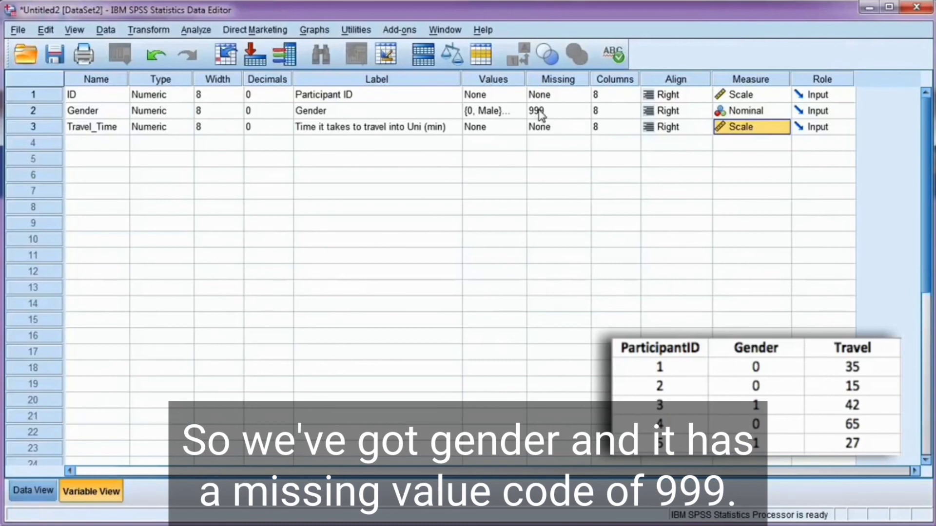
left_click(32, 490)
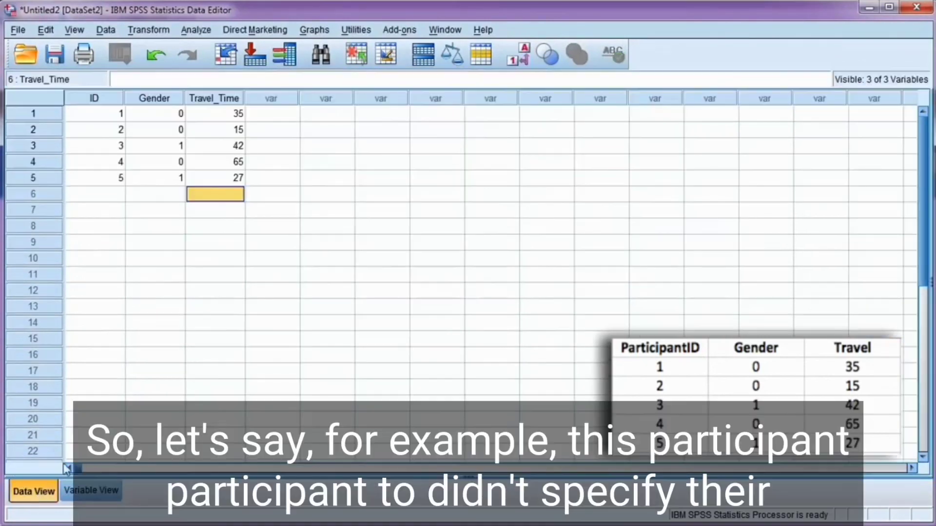
left_click(173, 130)
key("Delete")
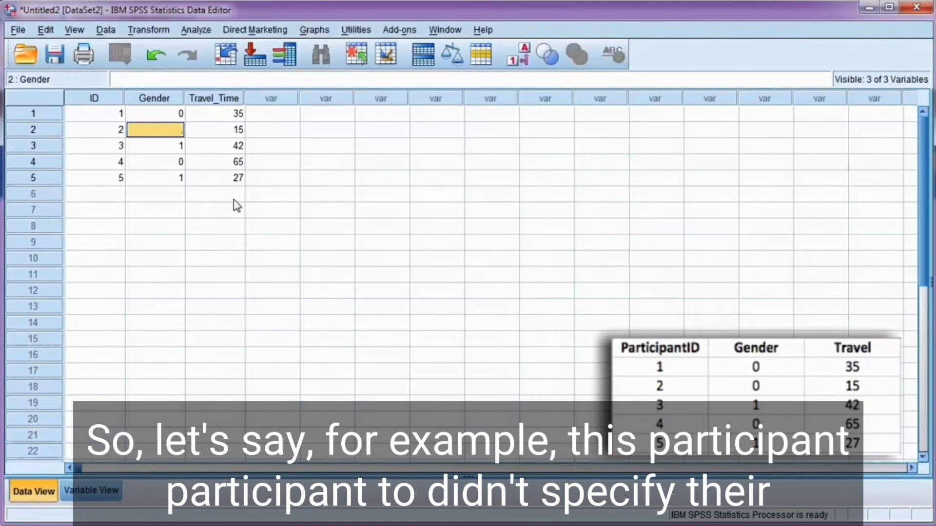
key("Down")
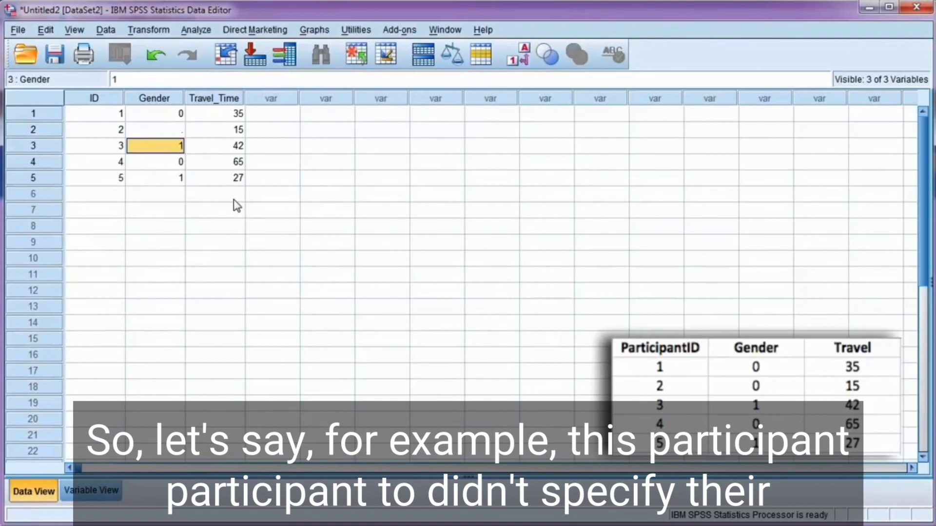
left_click(157, 135)
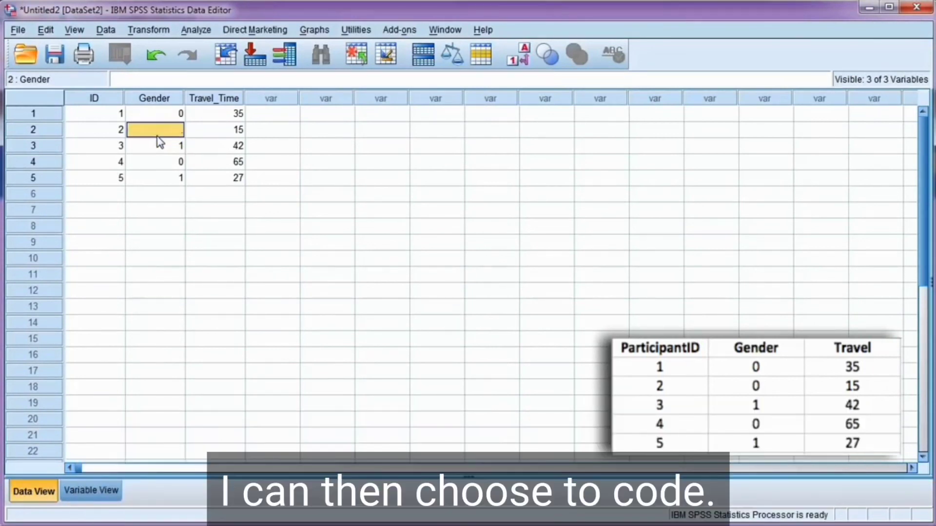
type("999")
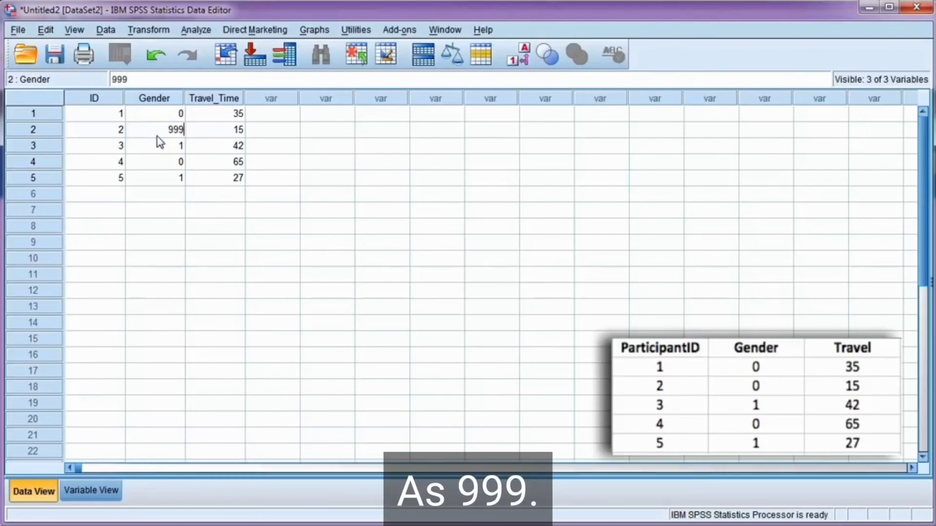
key("Return")
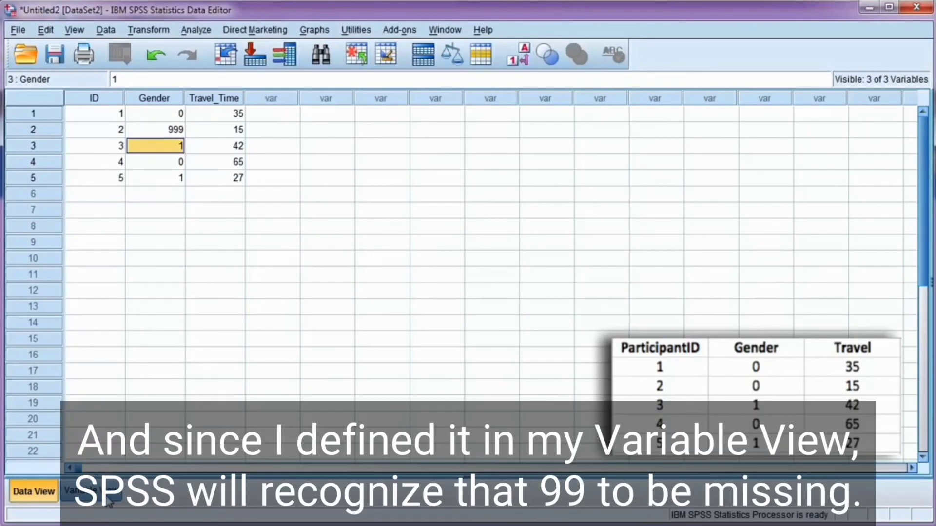
left_click(108, 490)
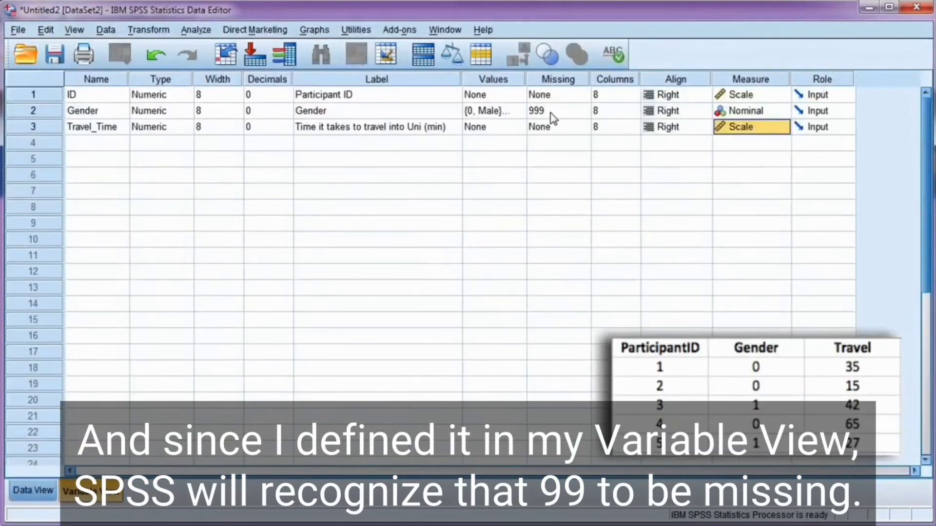